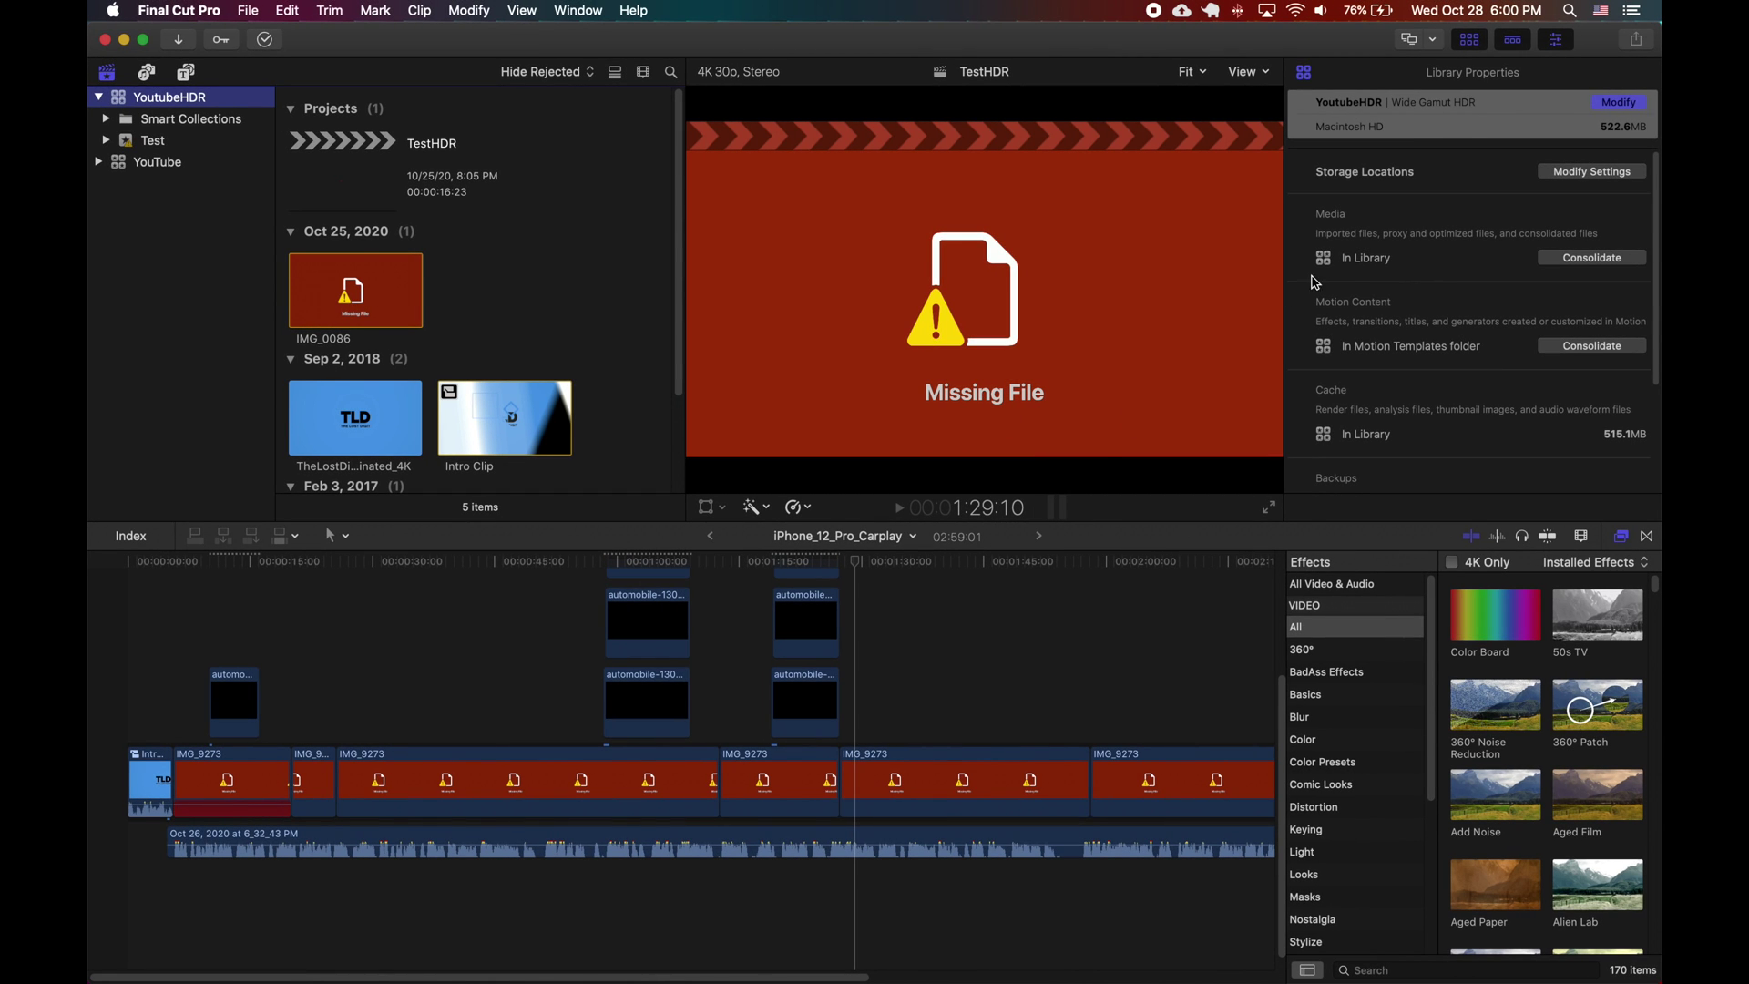
- Switch the YoutubeHDR library to Wide Gamut HDR colour processing and add a new event
click(160, 164)
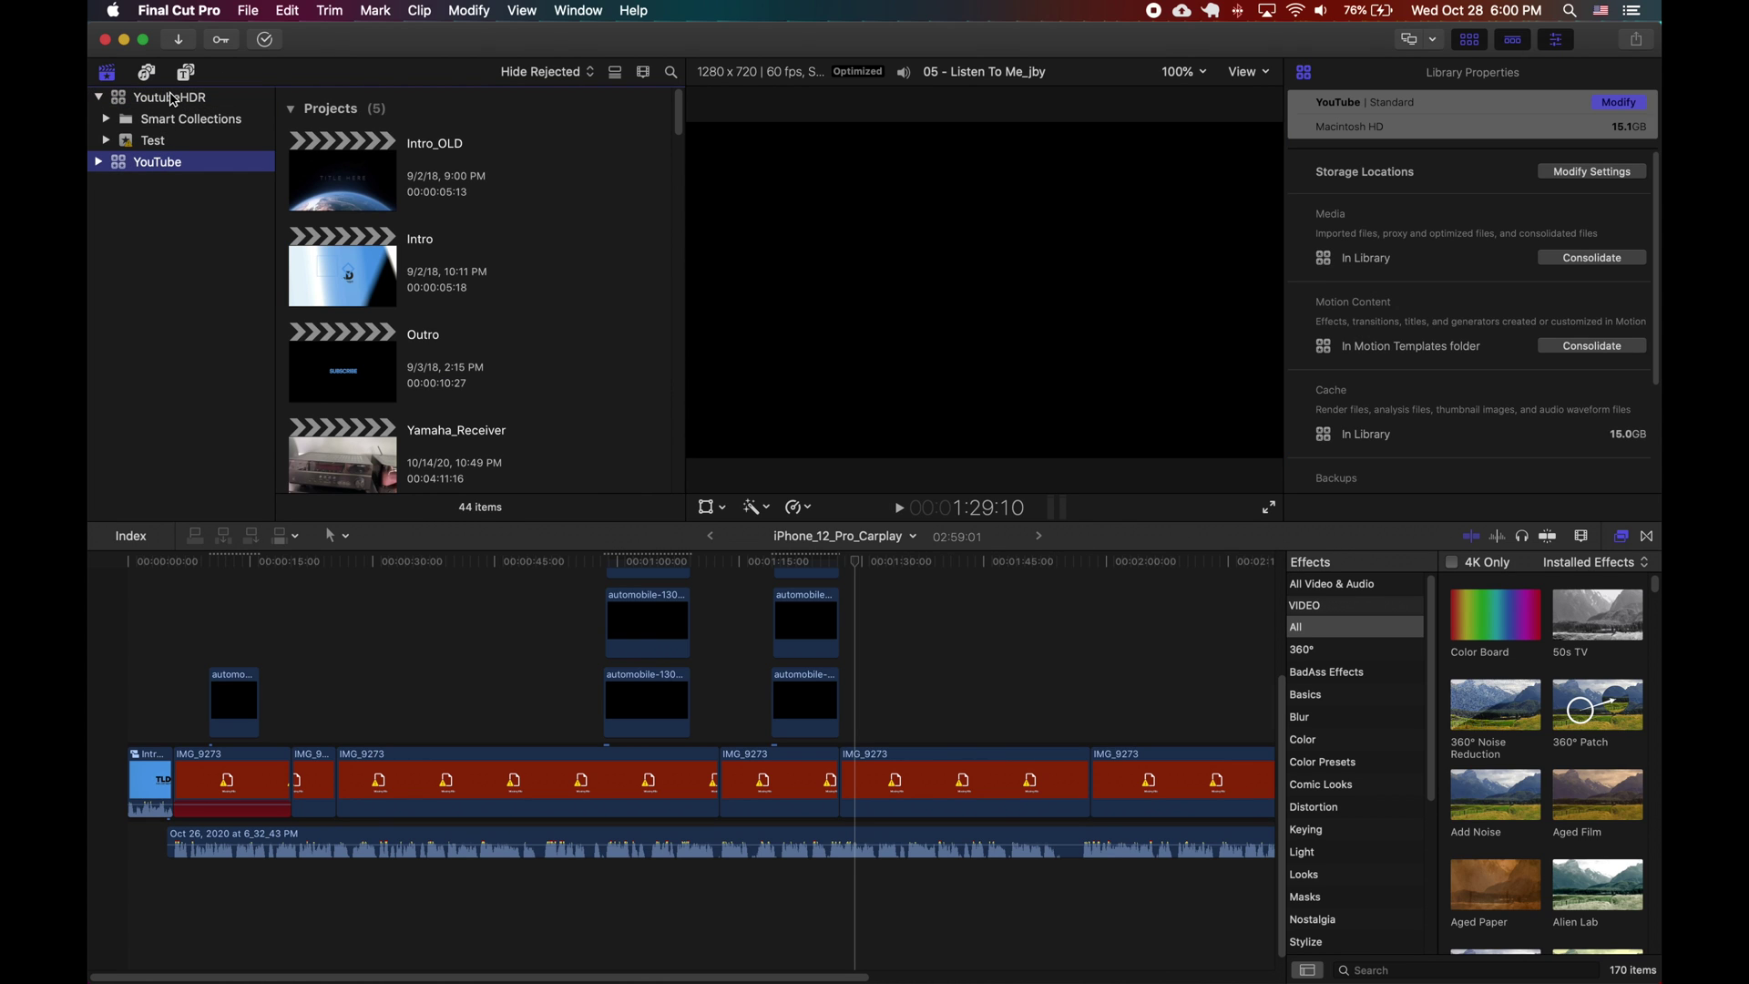
click(173, 99)
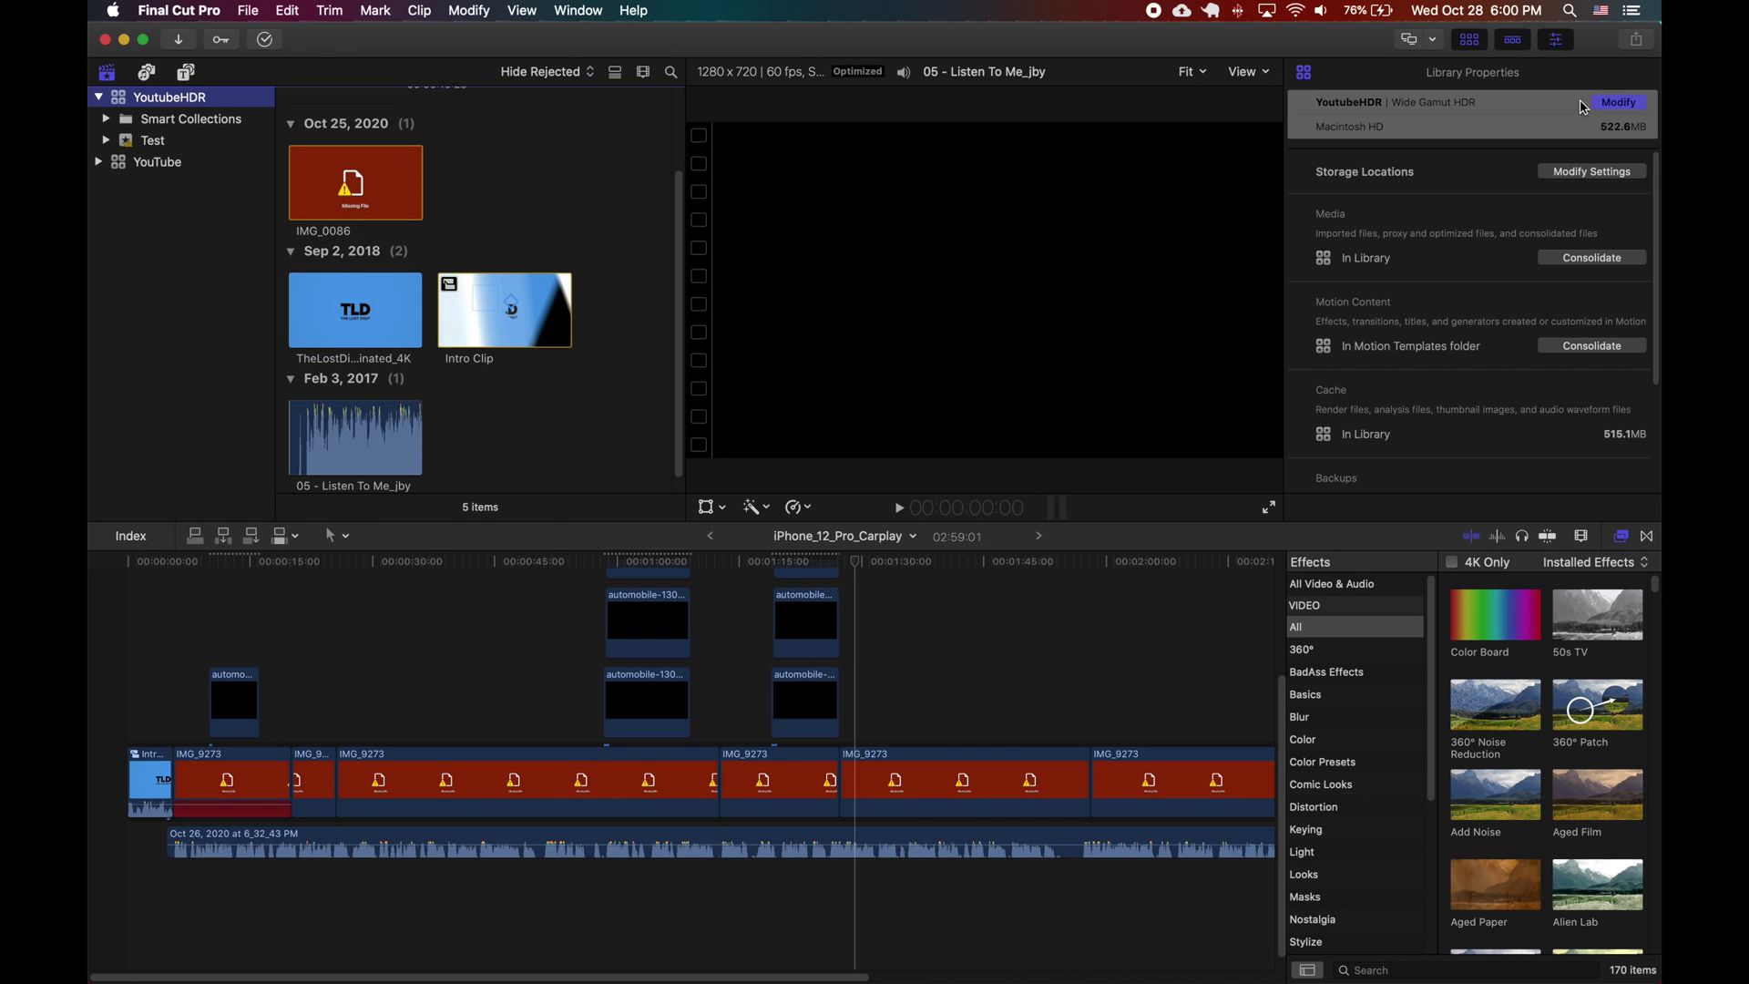
click(1619, 103)
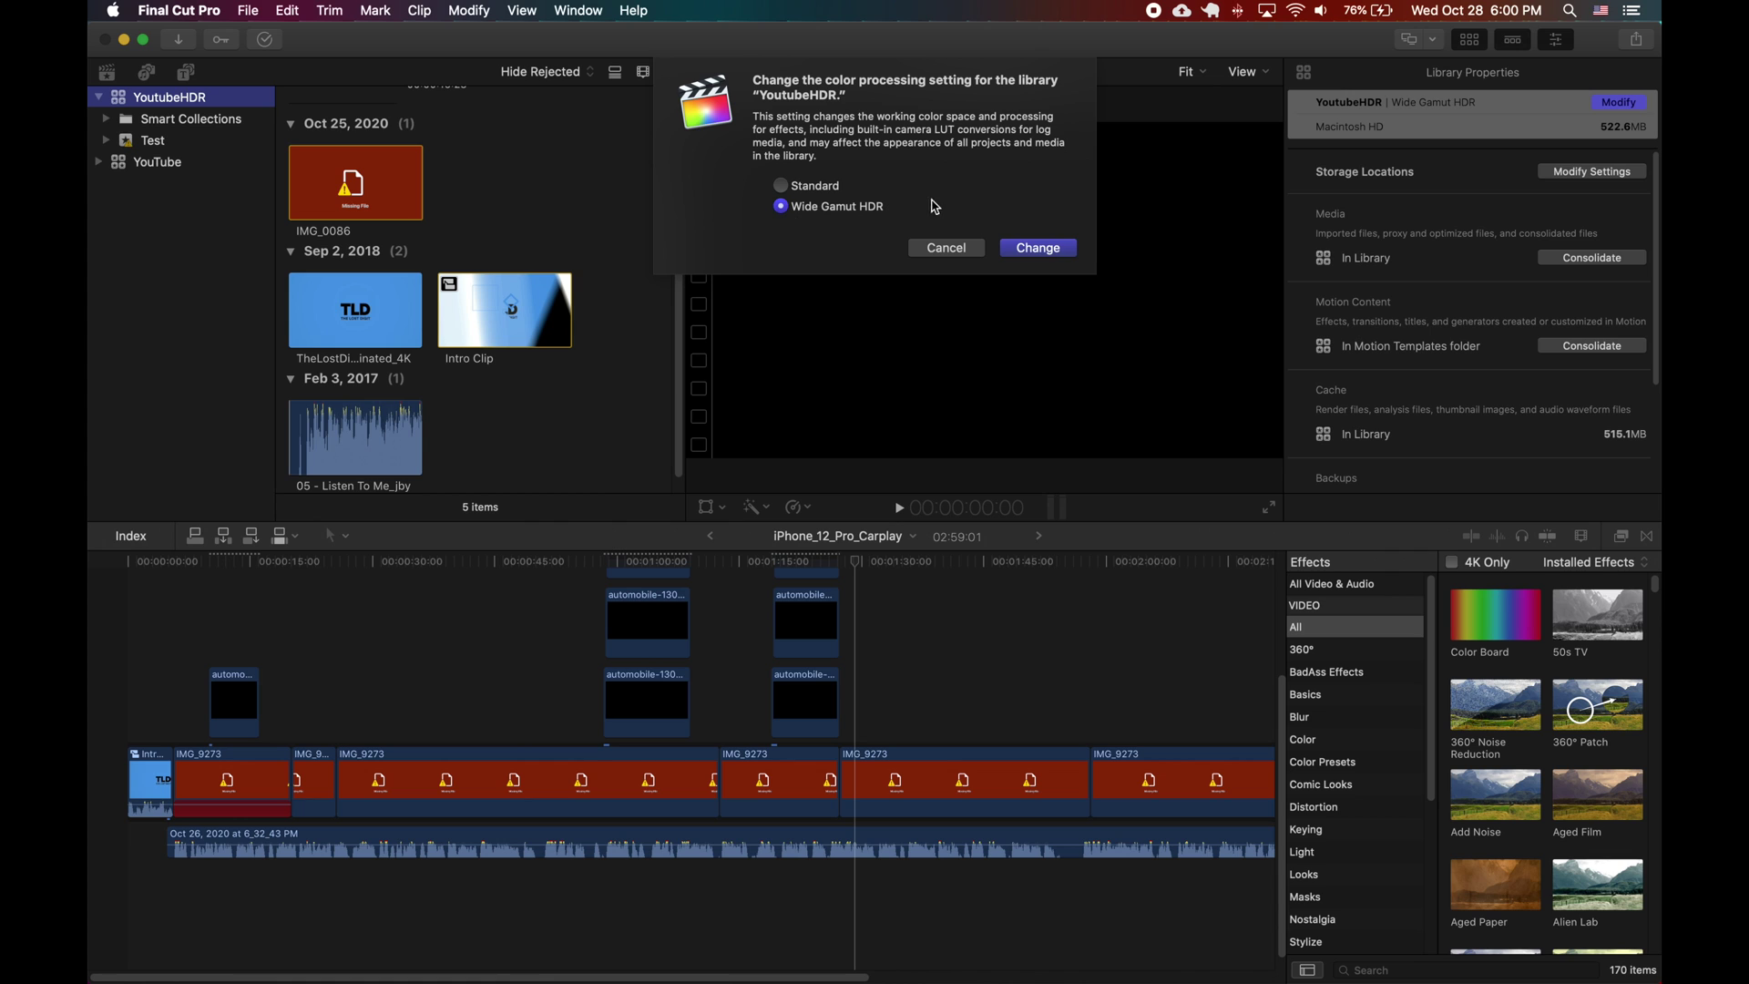
click(1039, 249)
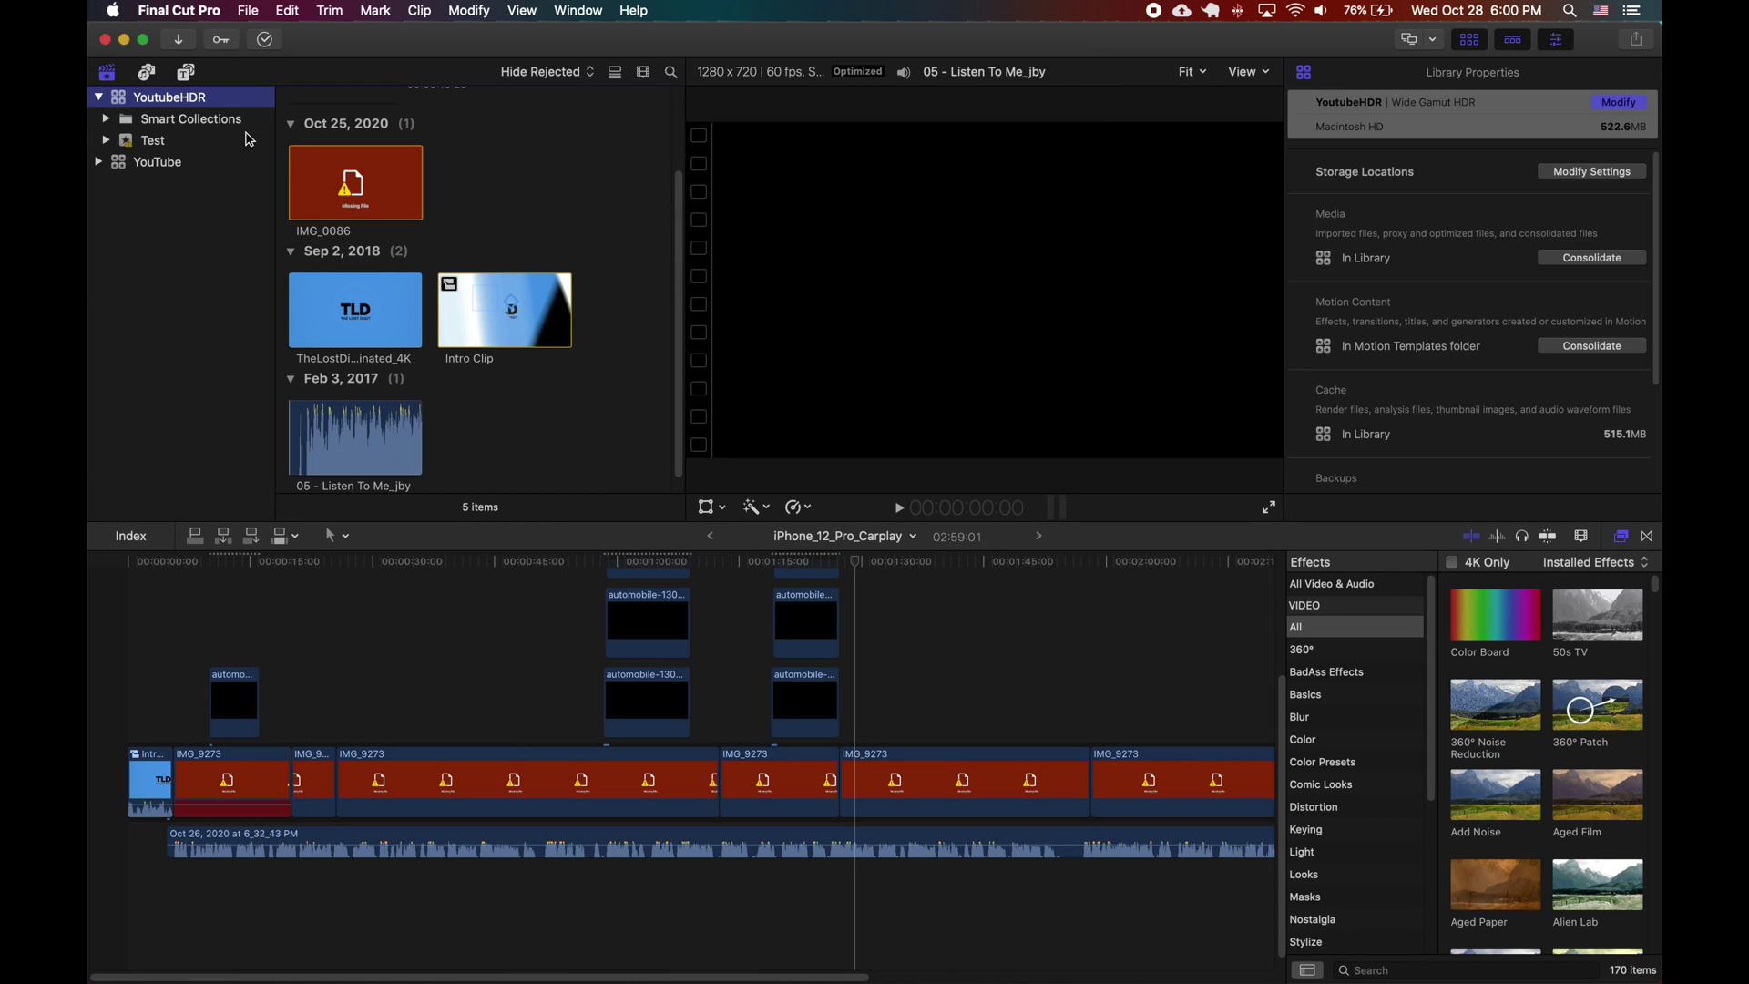
right_click(218, 97)
click(256, 102)
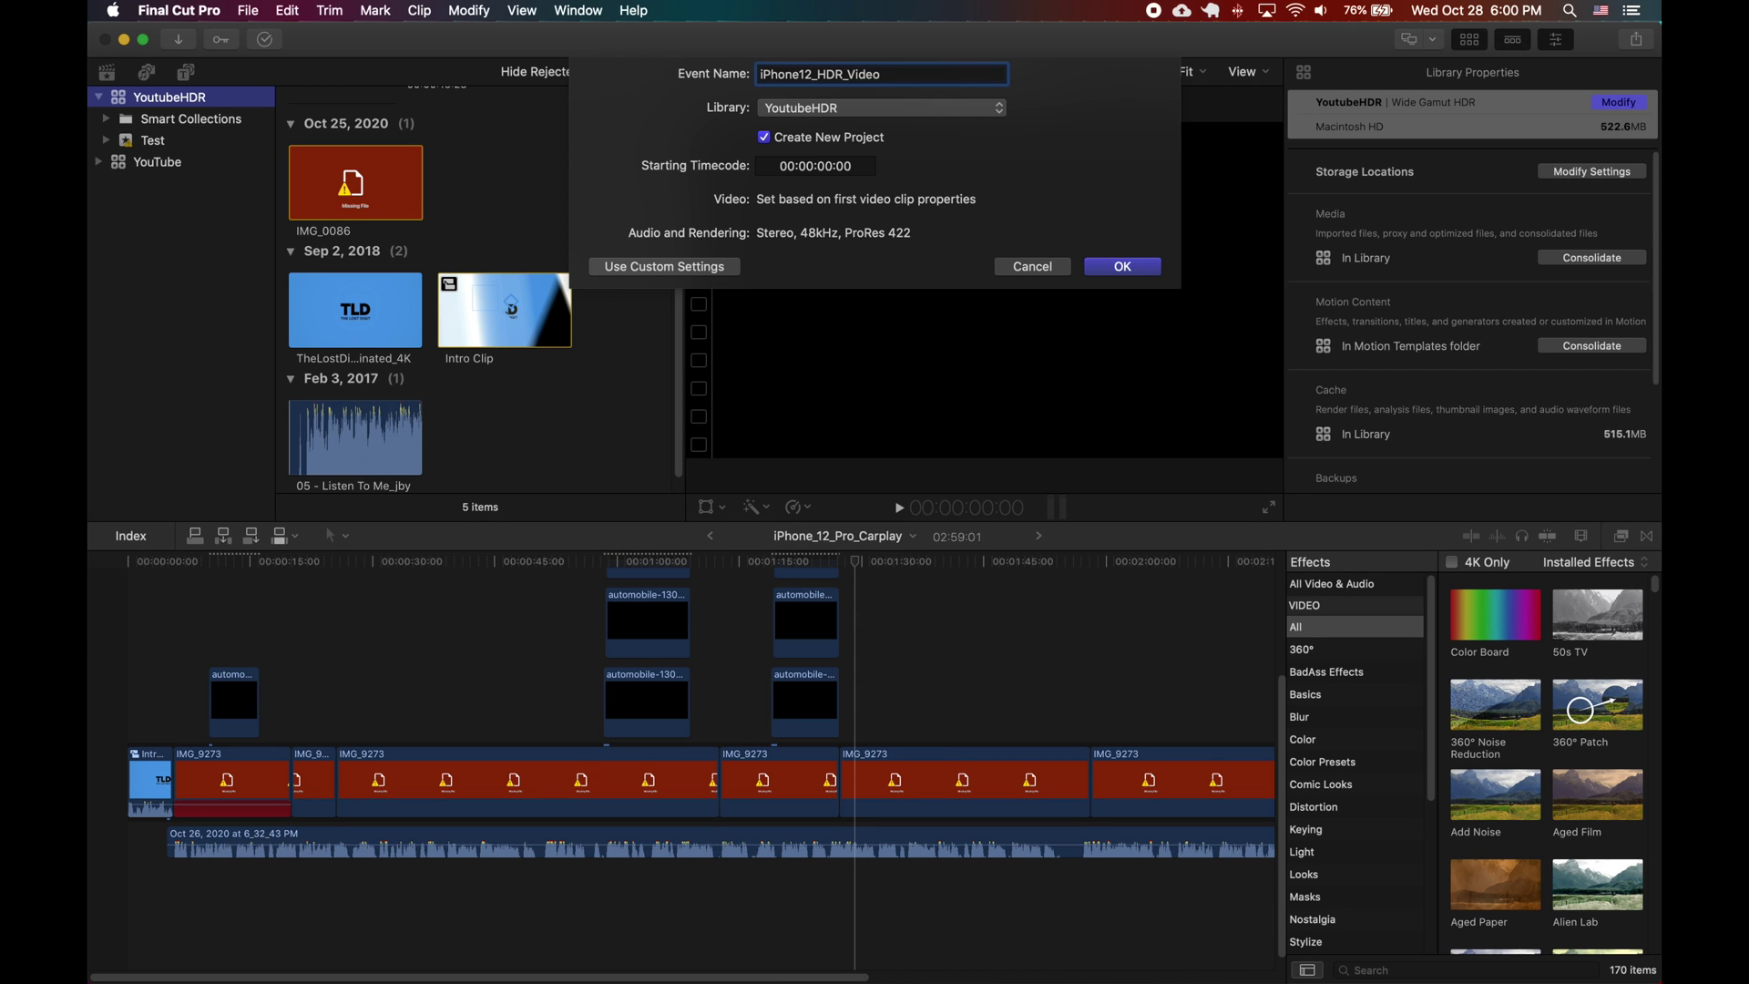
- Create the iPhone12_HDR_Video event, rename its project iPhone12_HDR_Video, and import the iPhone clips
key(Return)
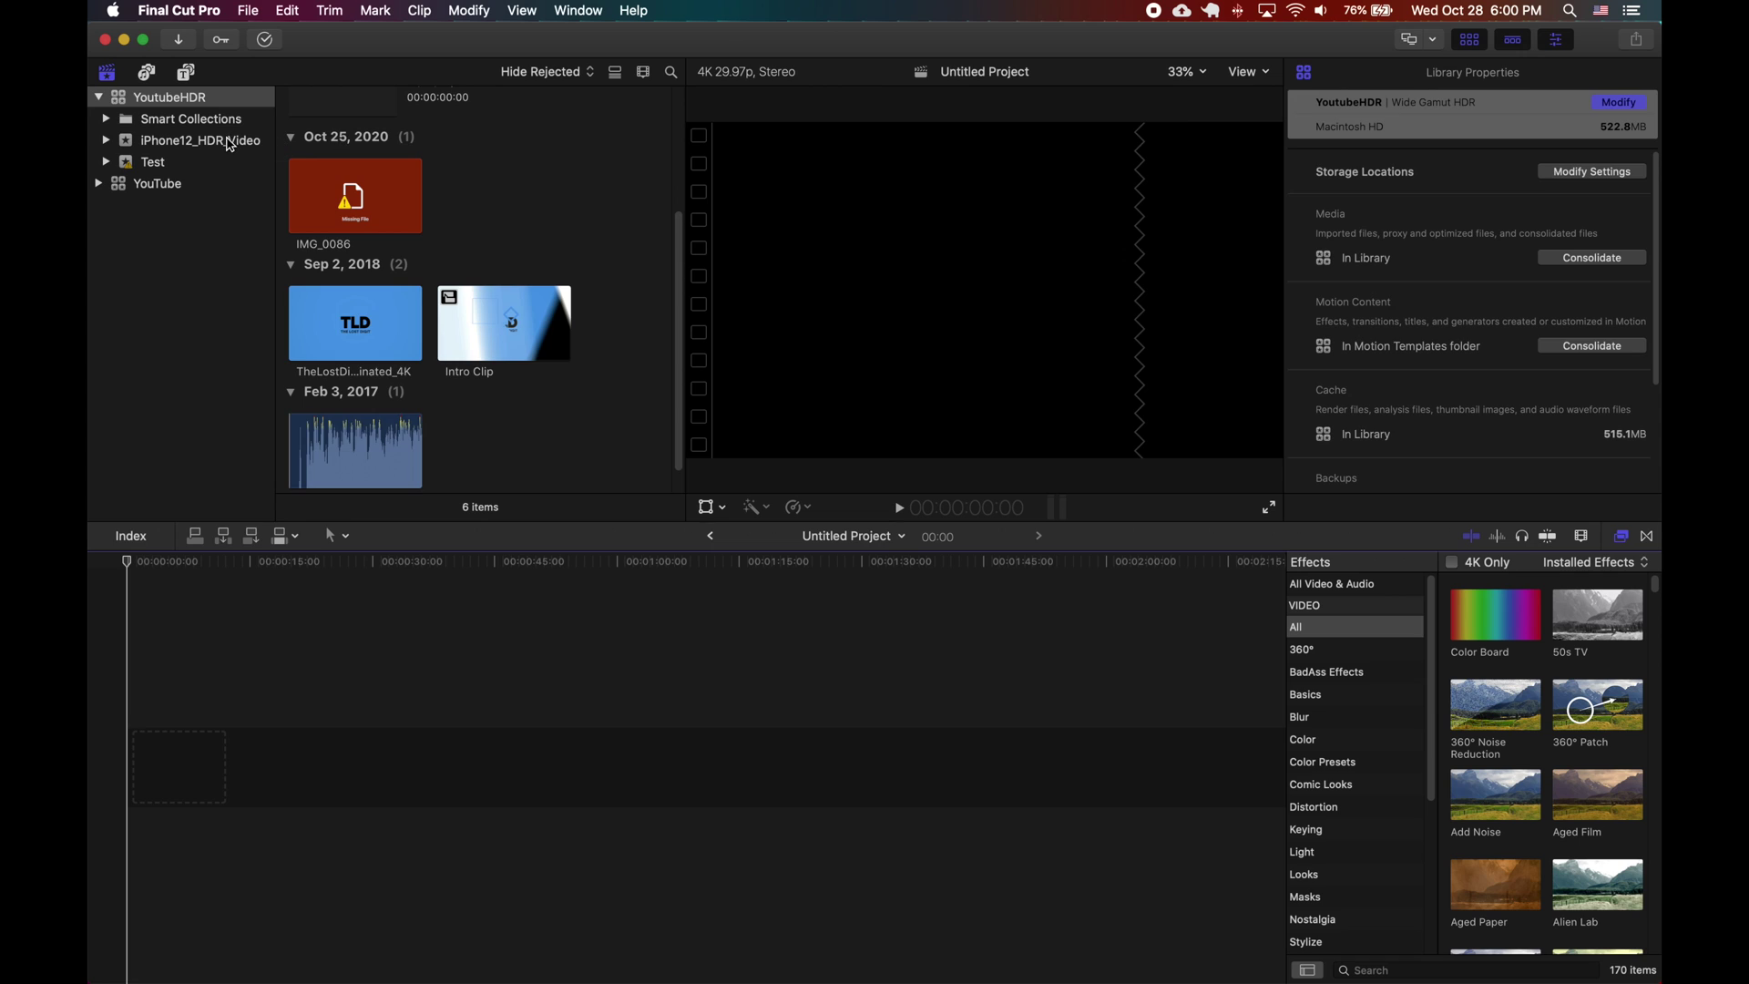
click(231, 145)
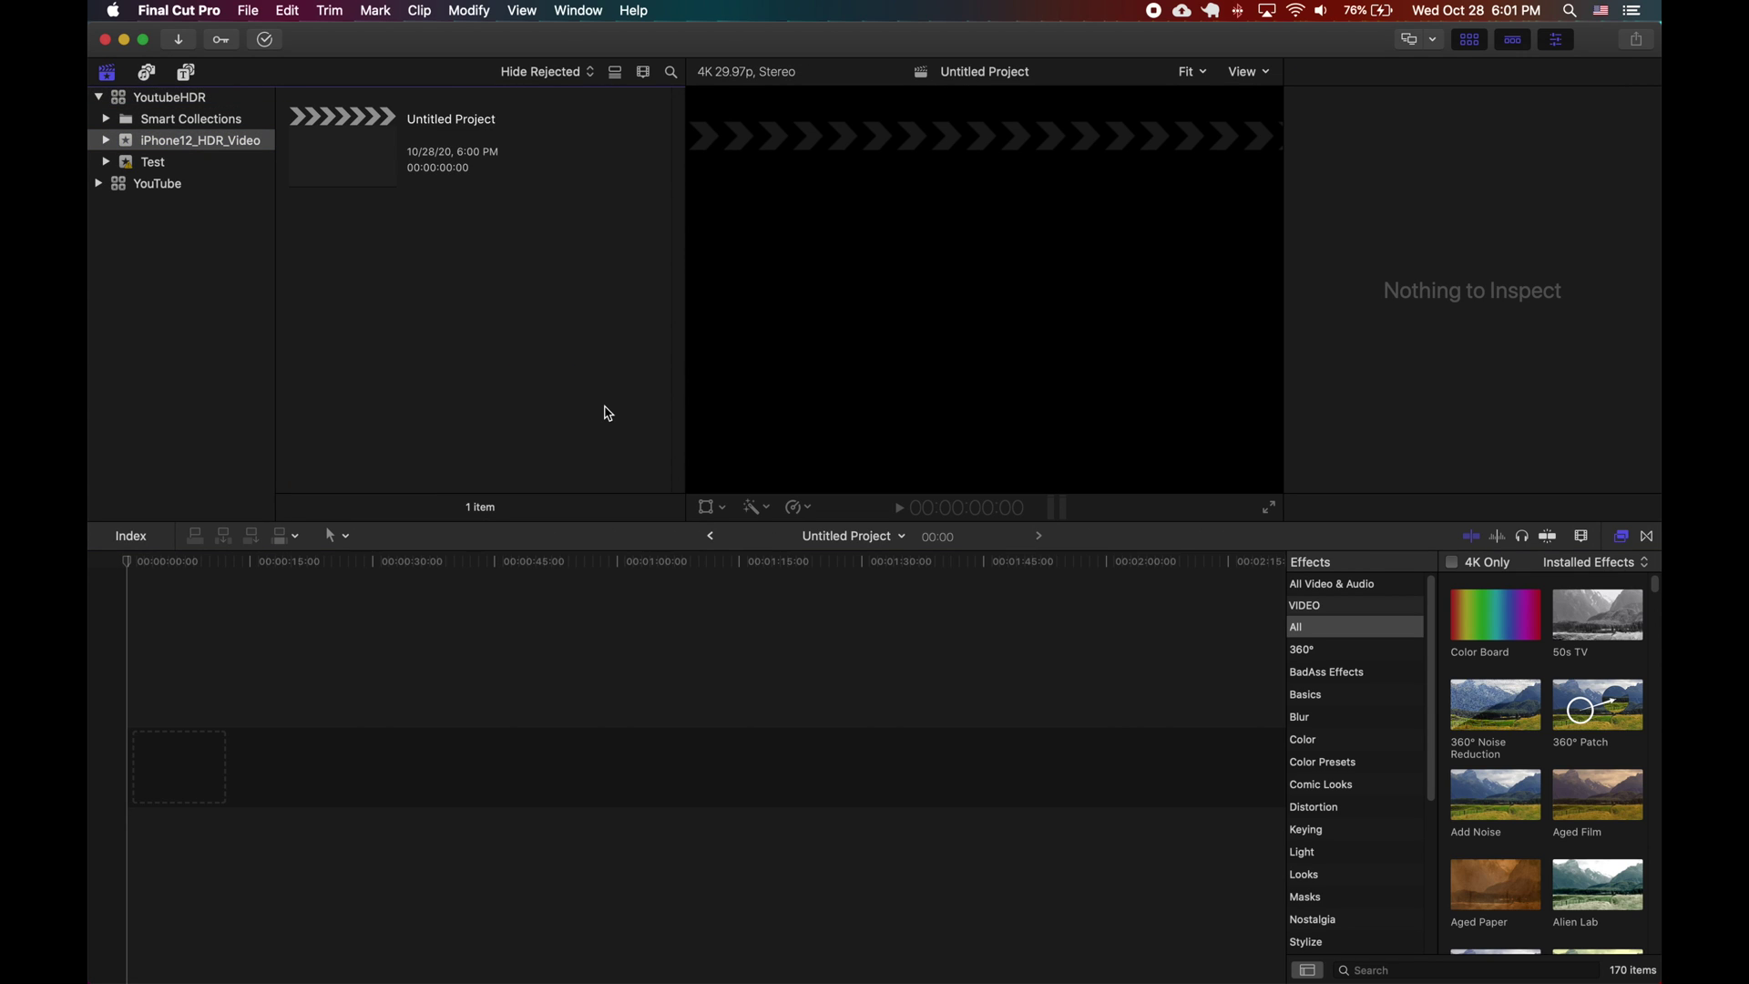
click(460, 125)
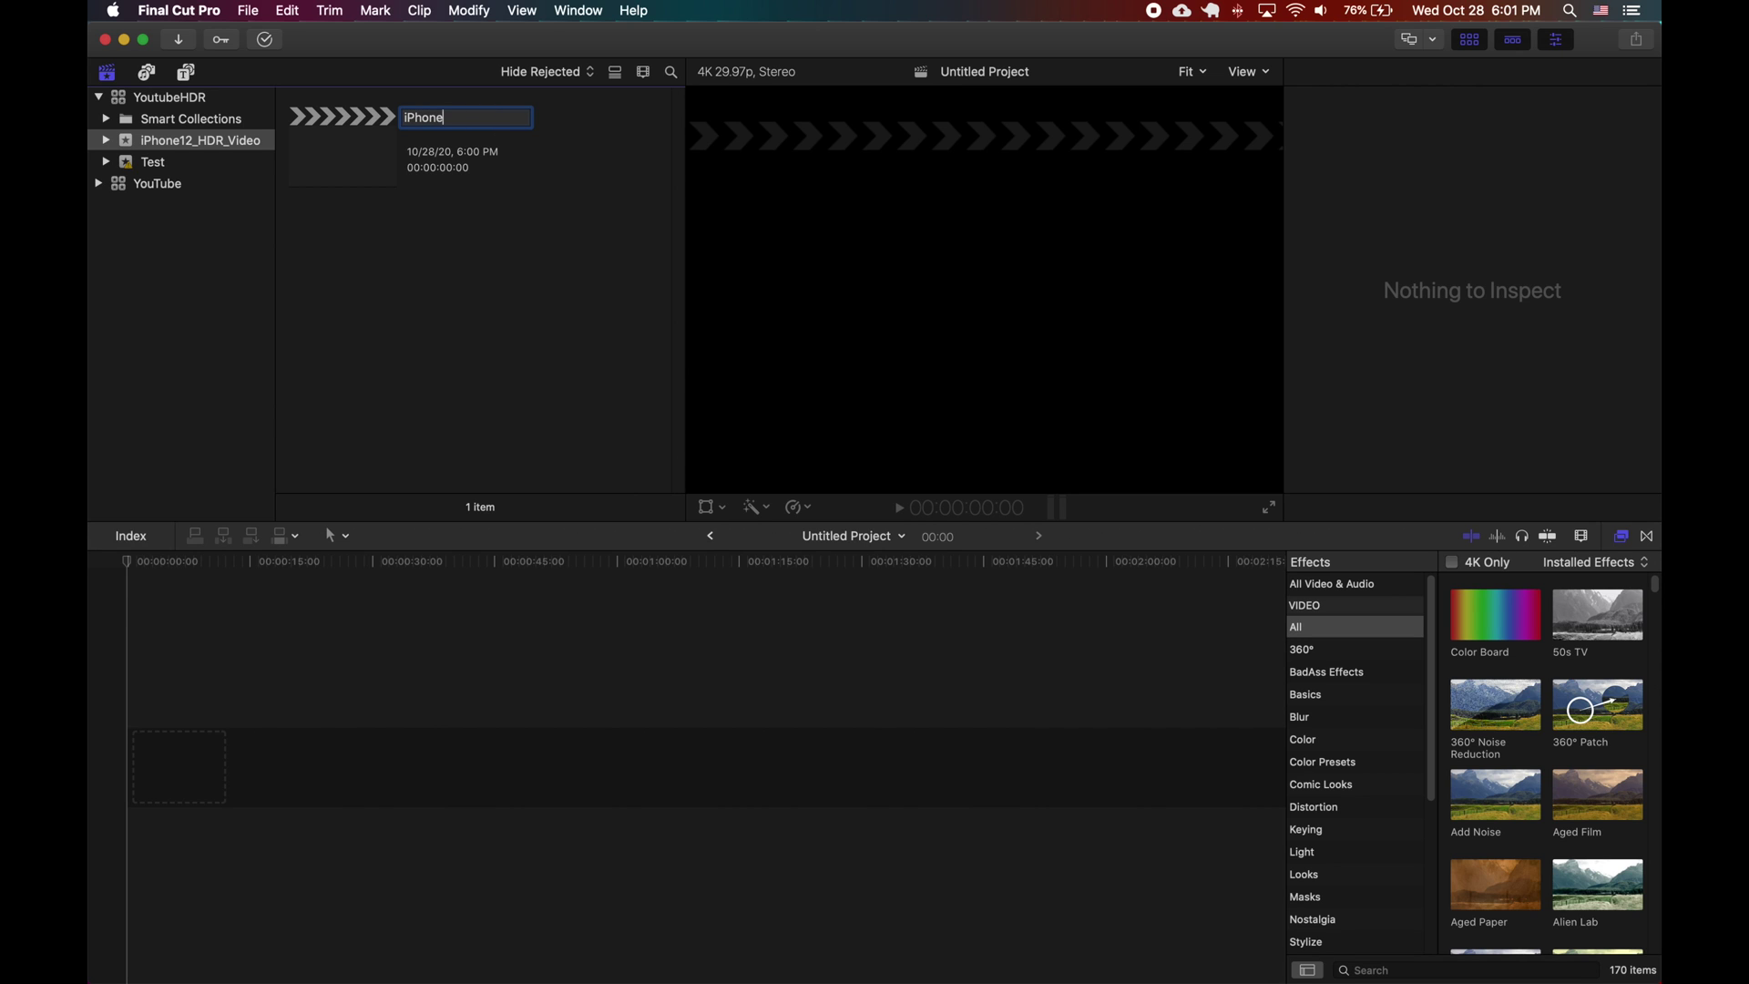
text(iPhone12_HDR_Video)
key(Return)
drag(586, 371, 574, 285)
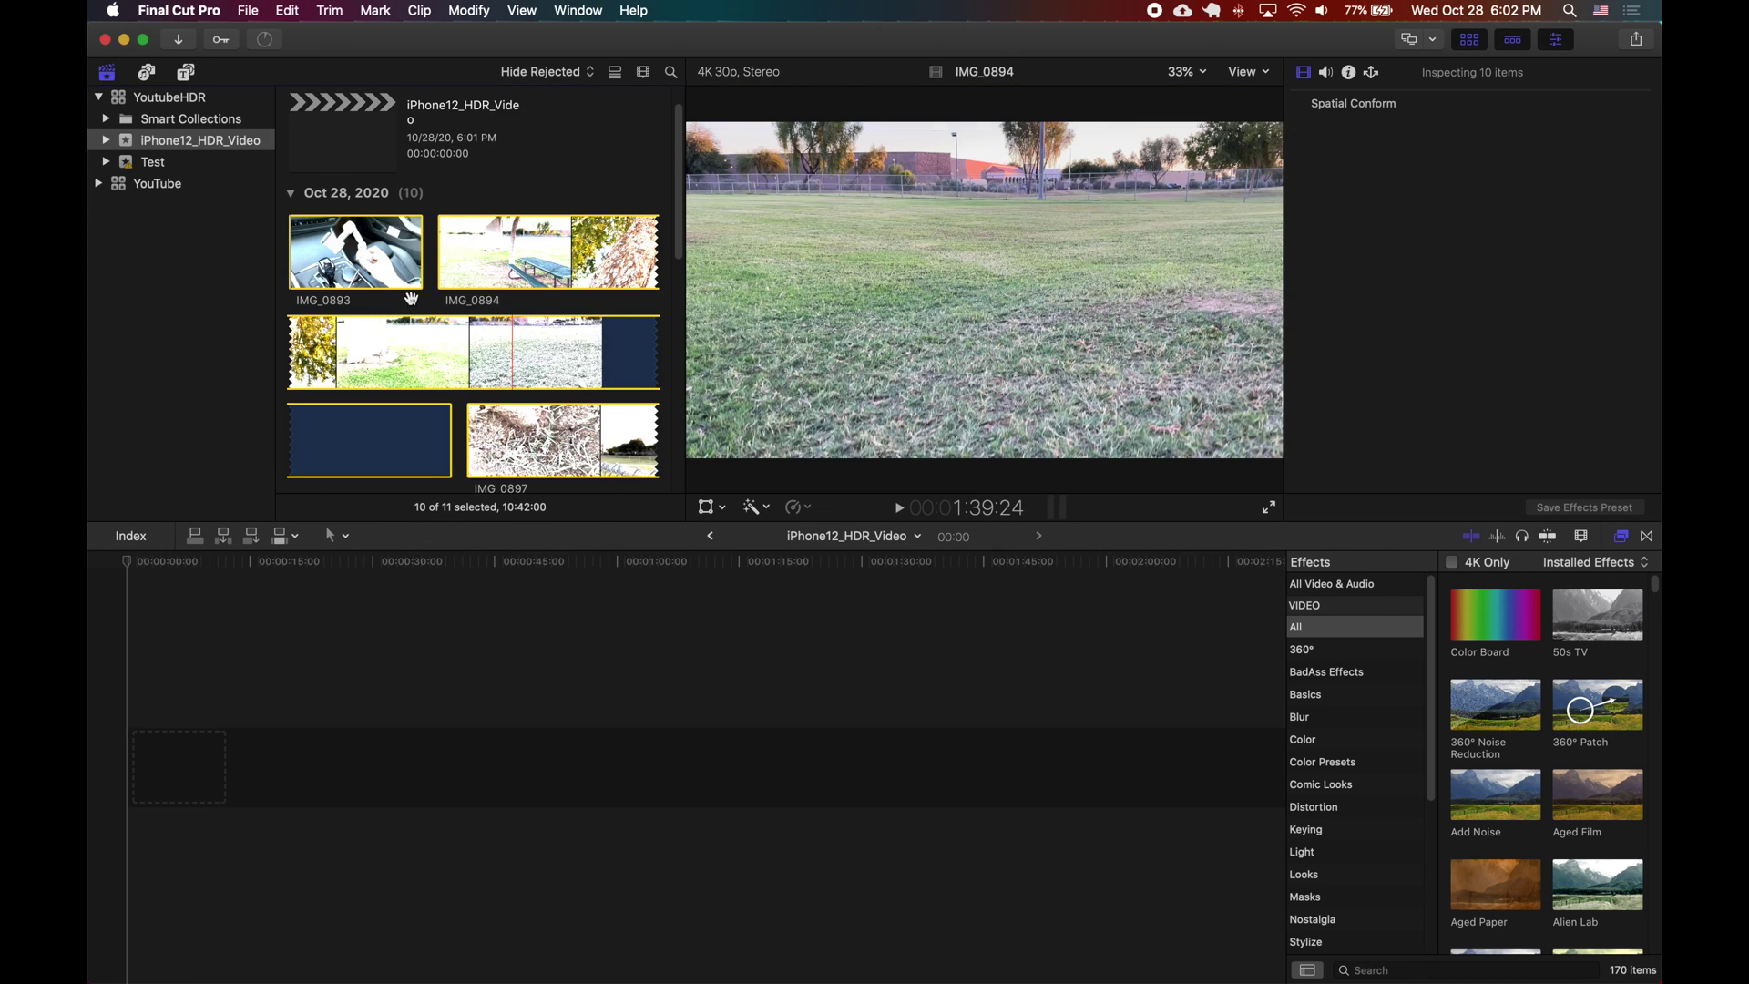
- Drag the Test library's Intro Clip into the empty project timeline and play it back
click(195, 169)
scroll(493, 325, down, 1)
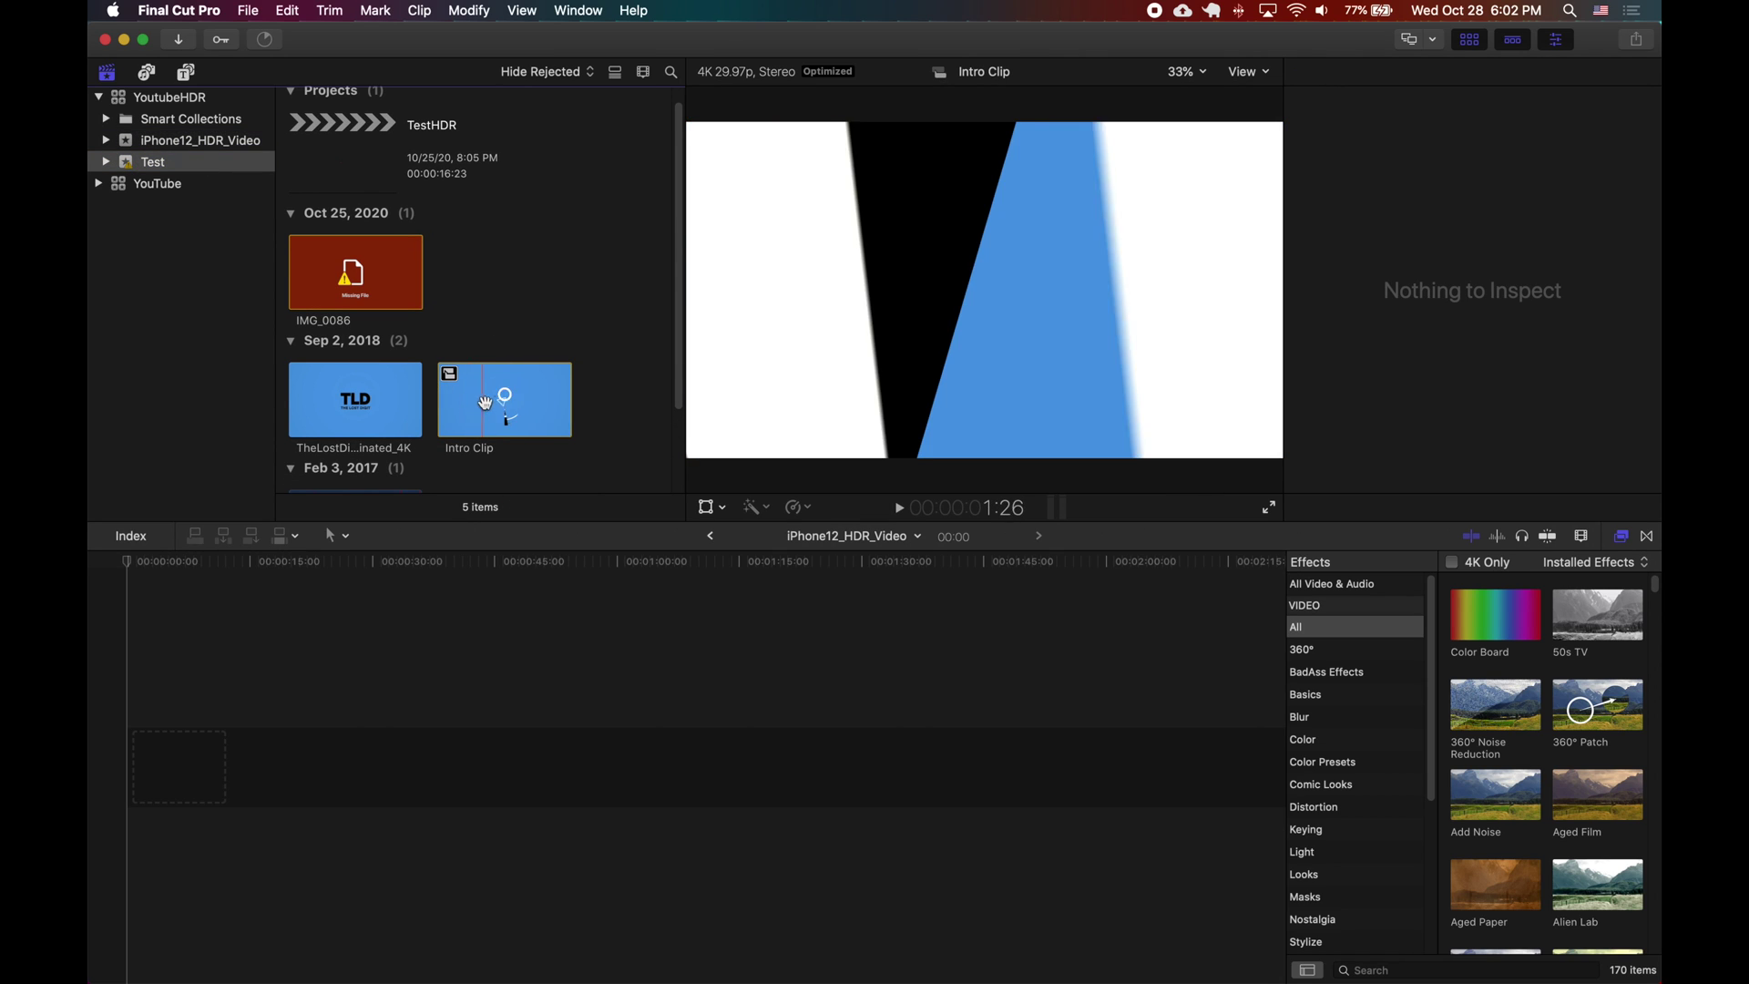
drag(486, 404, 134, 710)
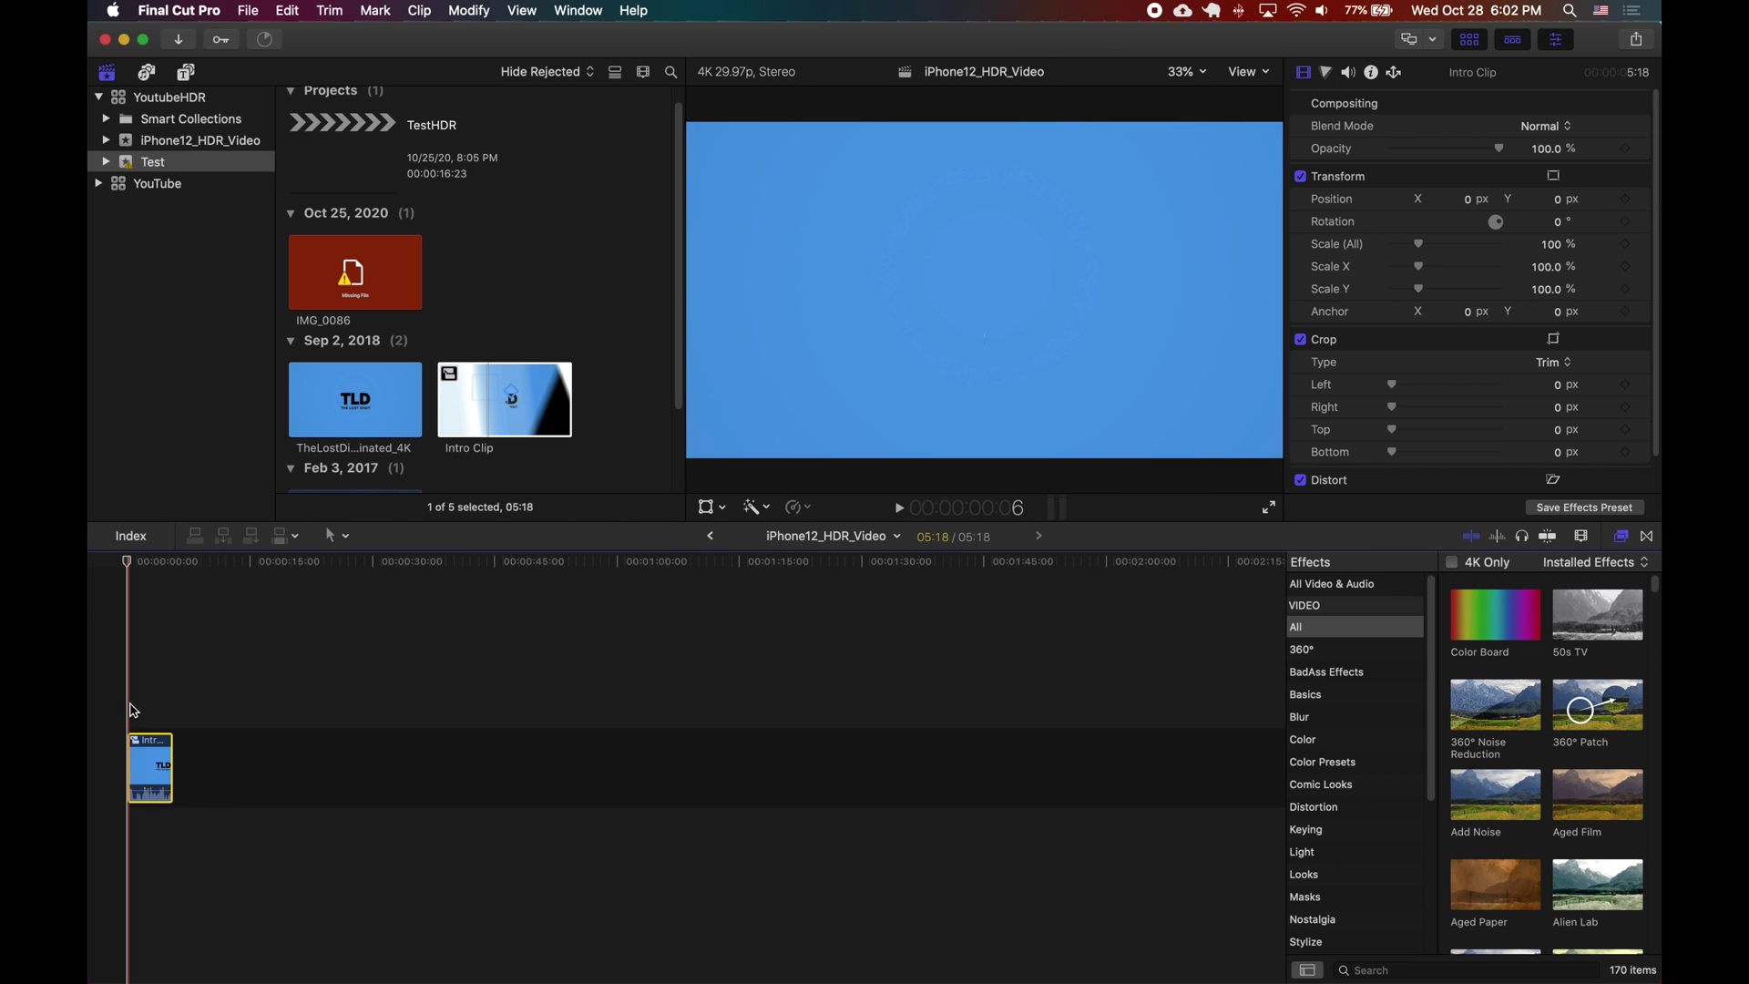
click(146, 703)
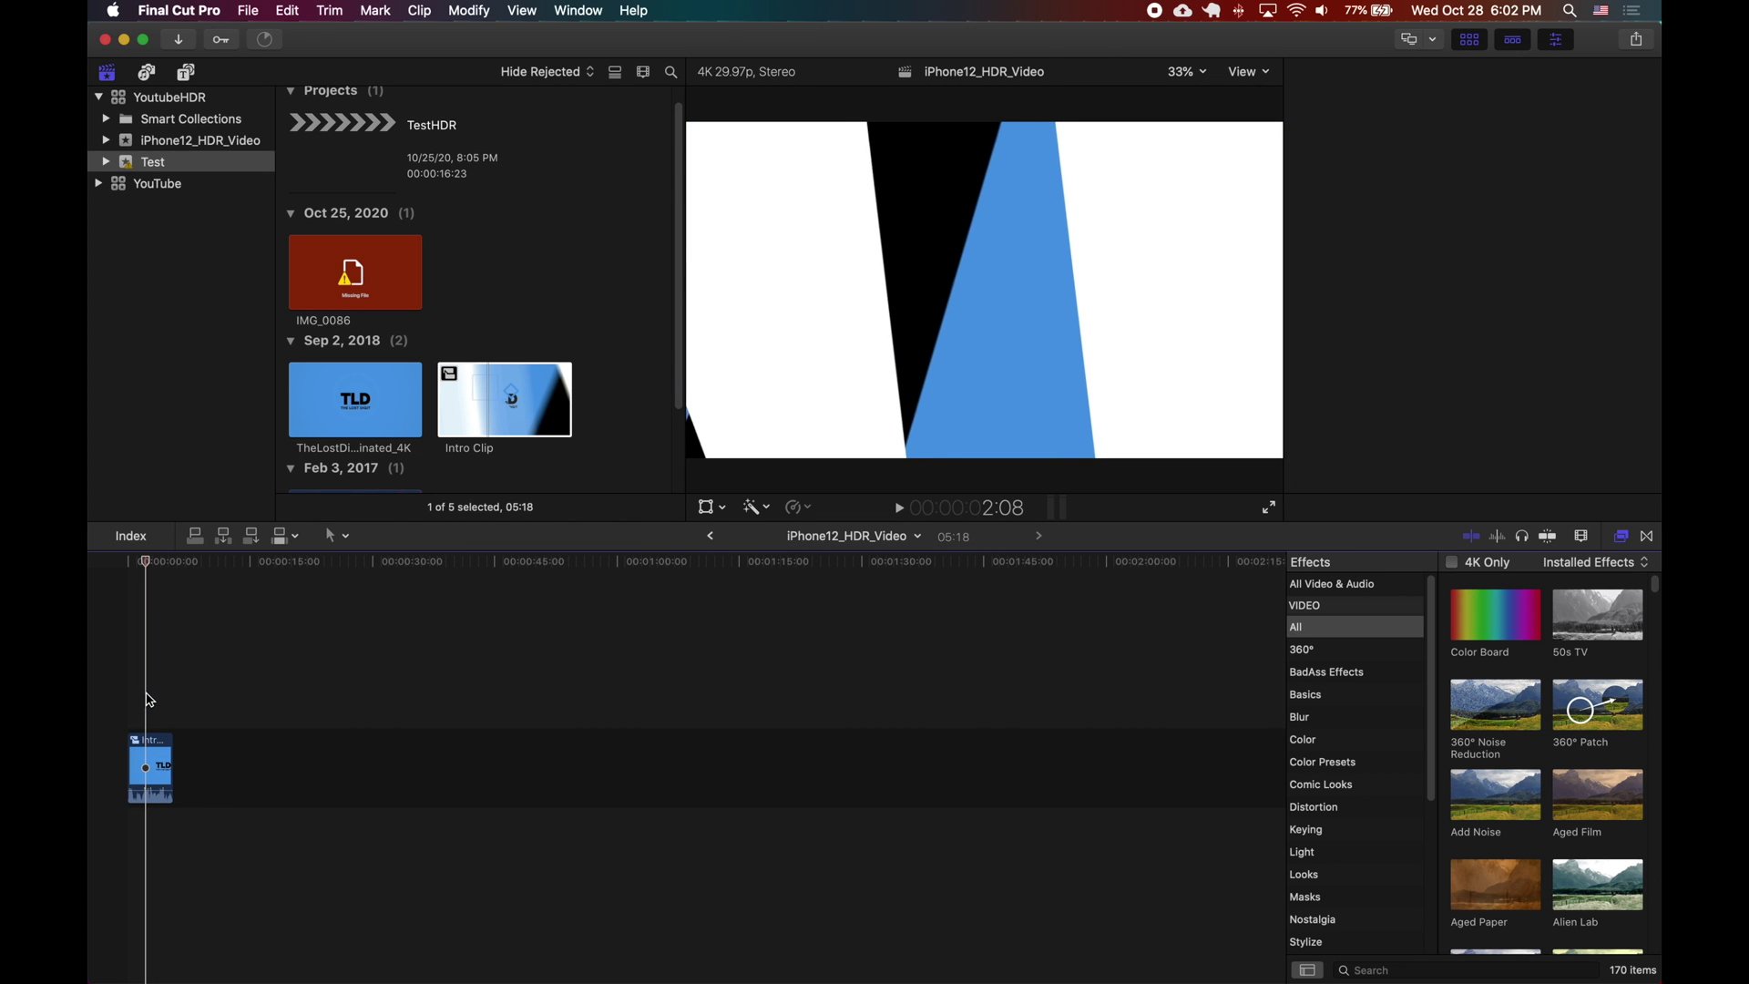
key(space)
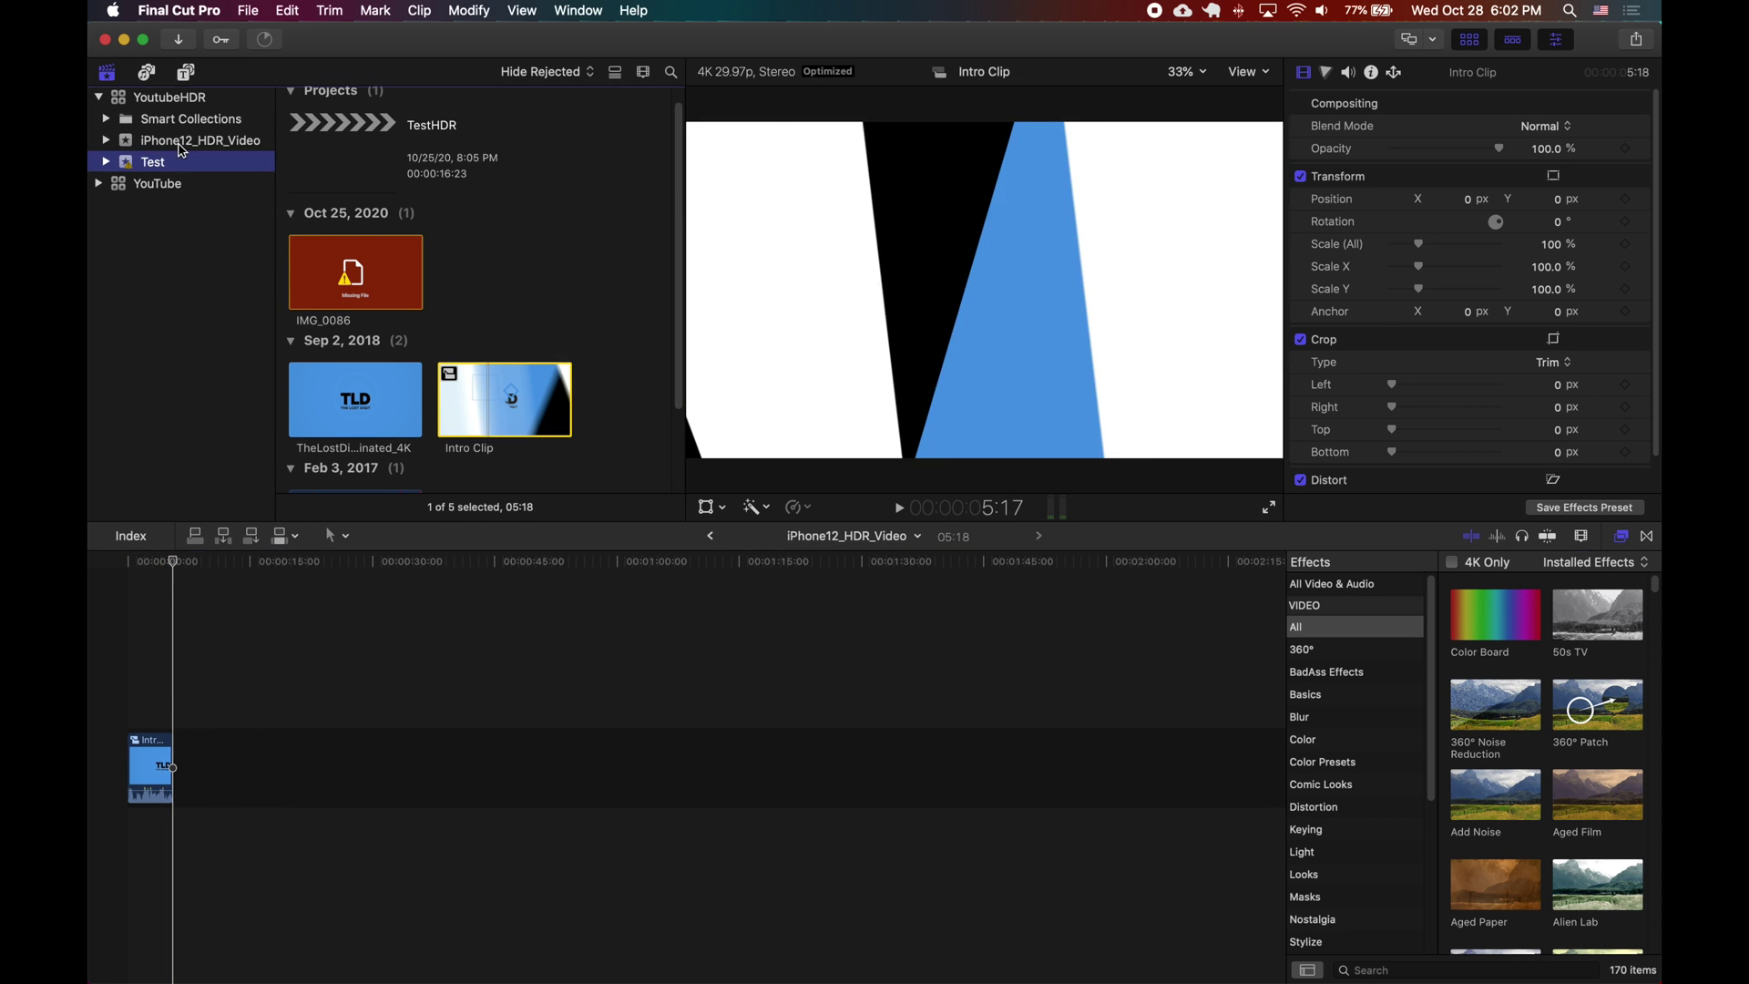
click(185, 143)
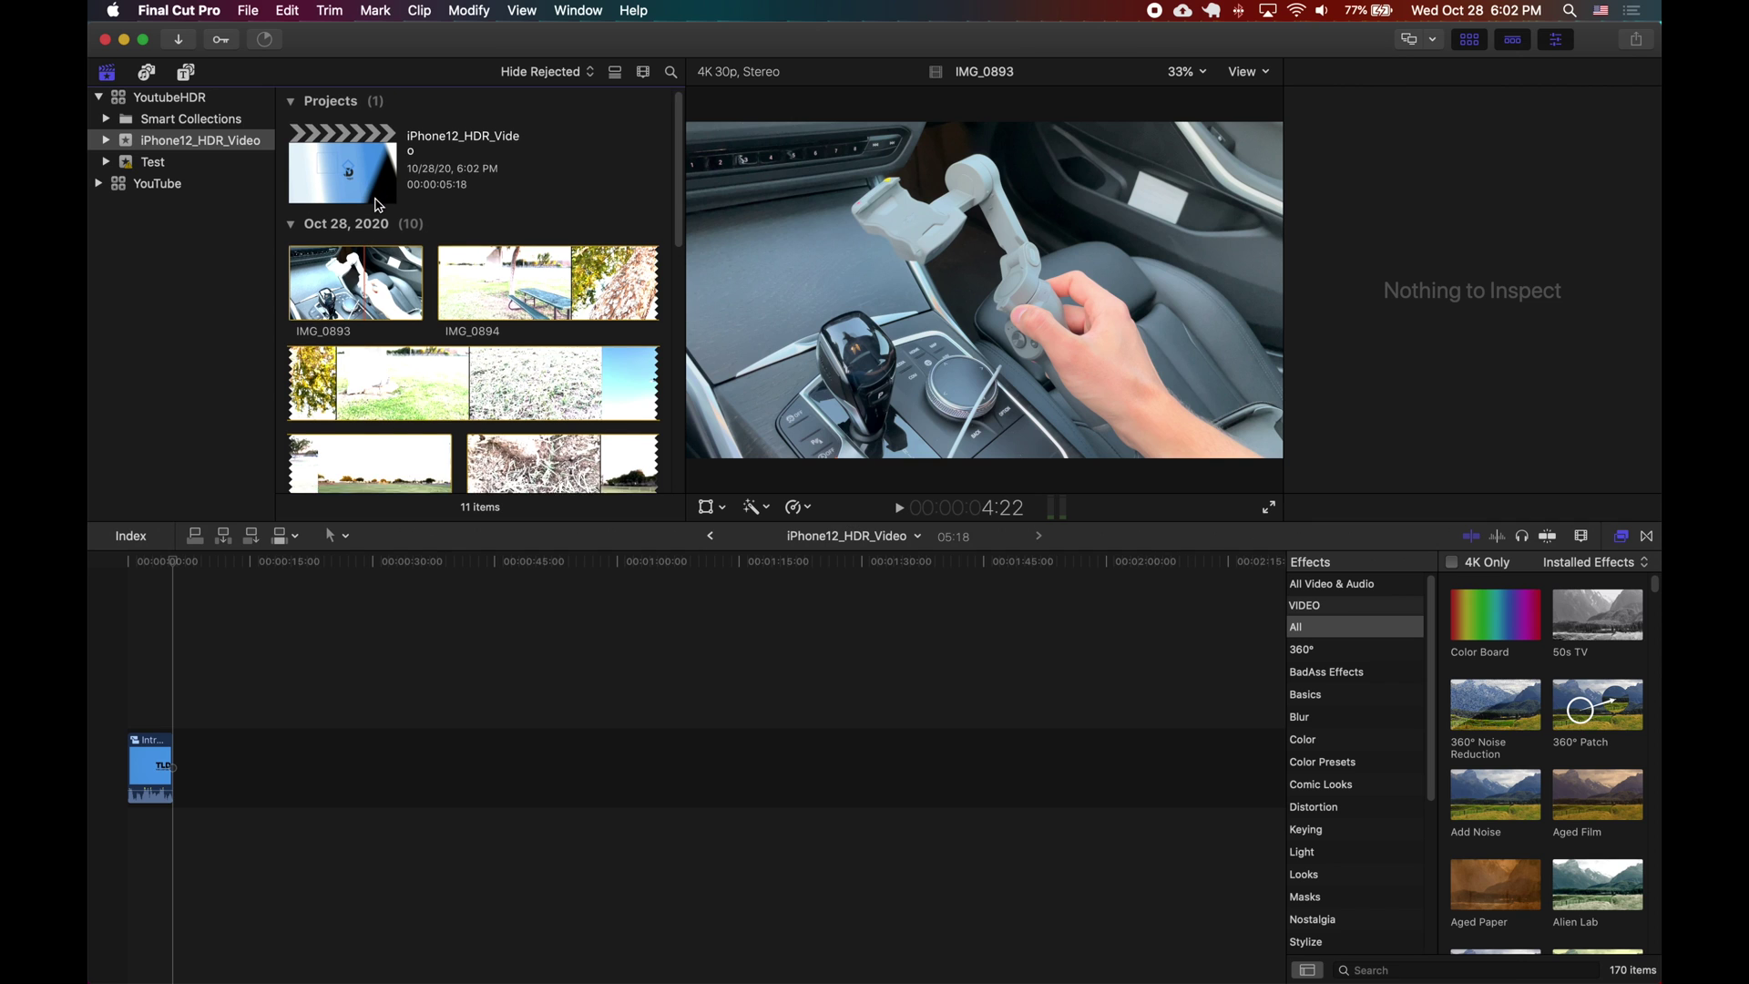
- Add IMG_0893 after the Intro Clip and dismiss the HDR clip warning
click(313, 190)
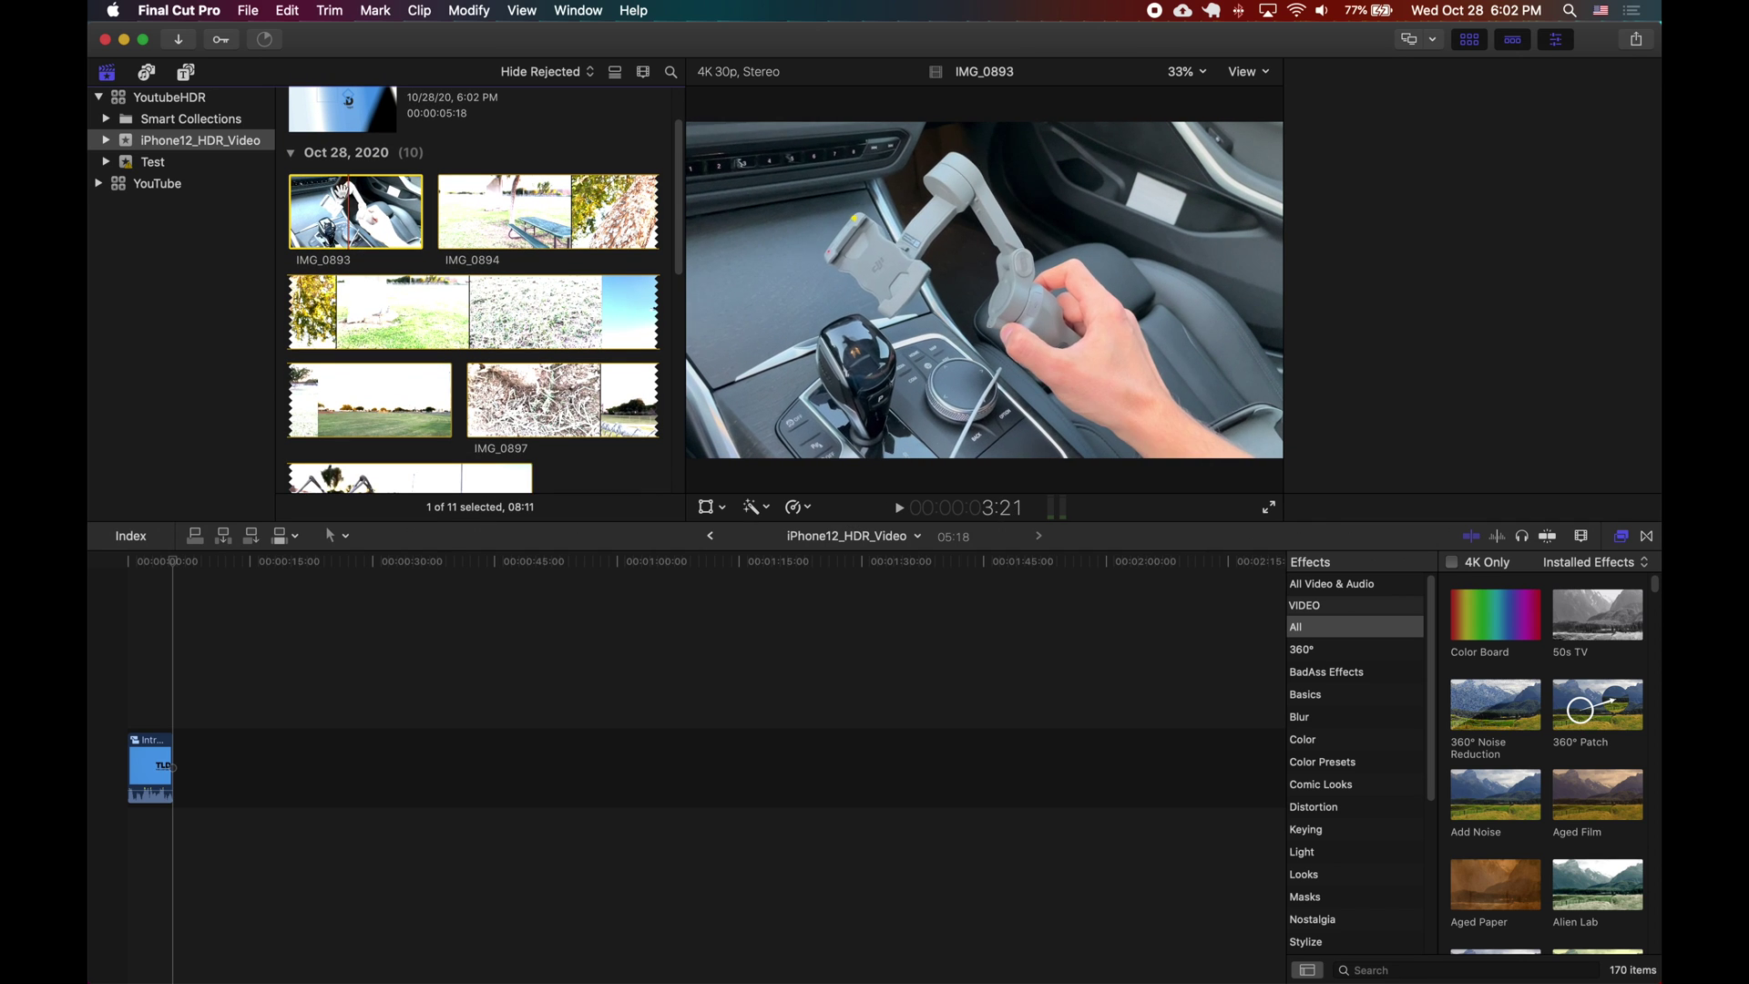
drag(312, 191, 221, 767)
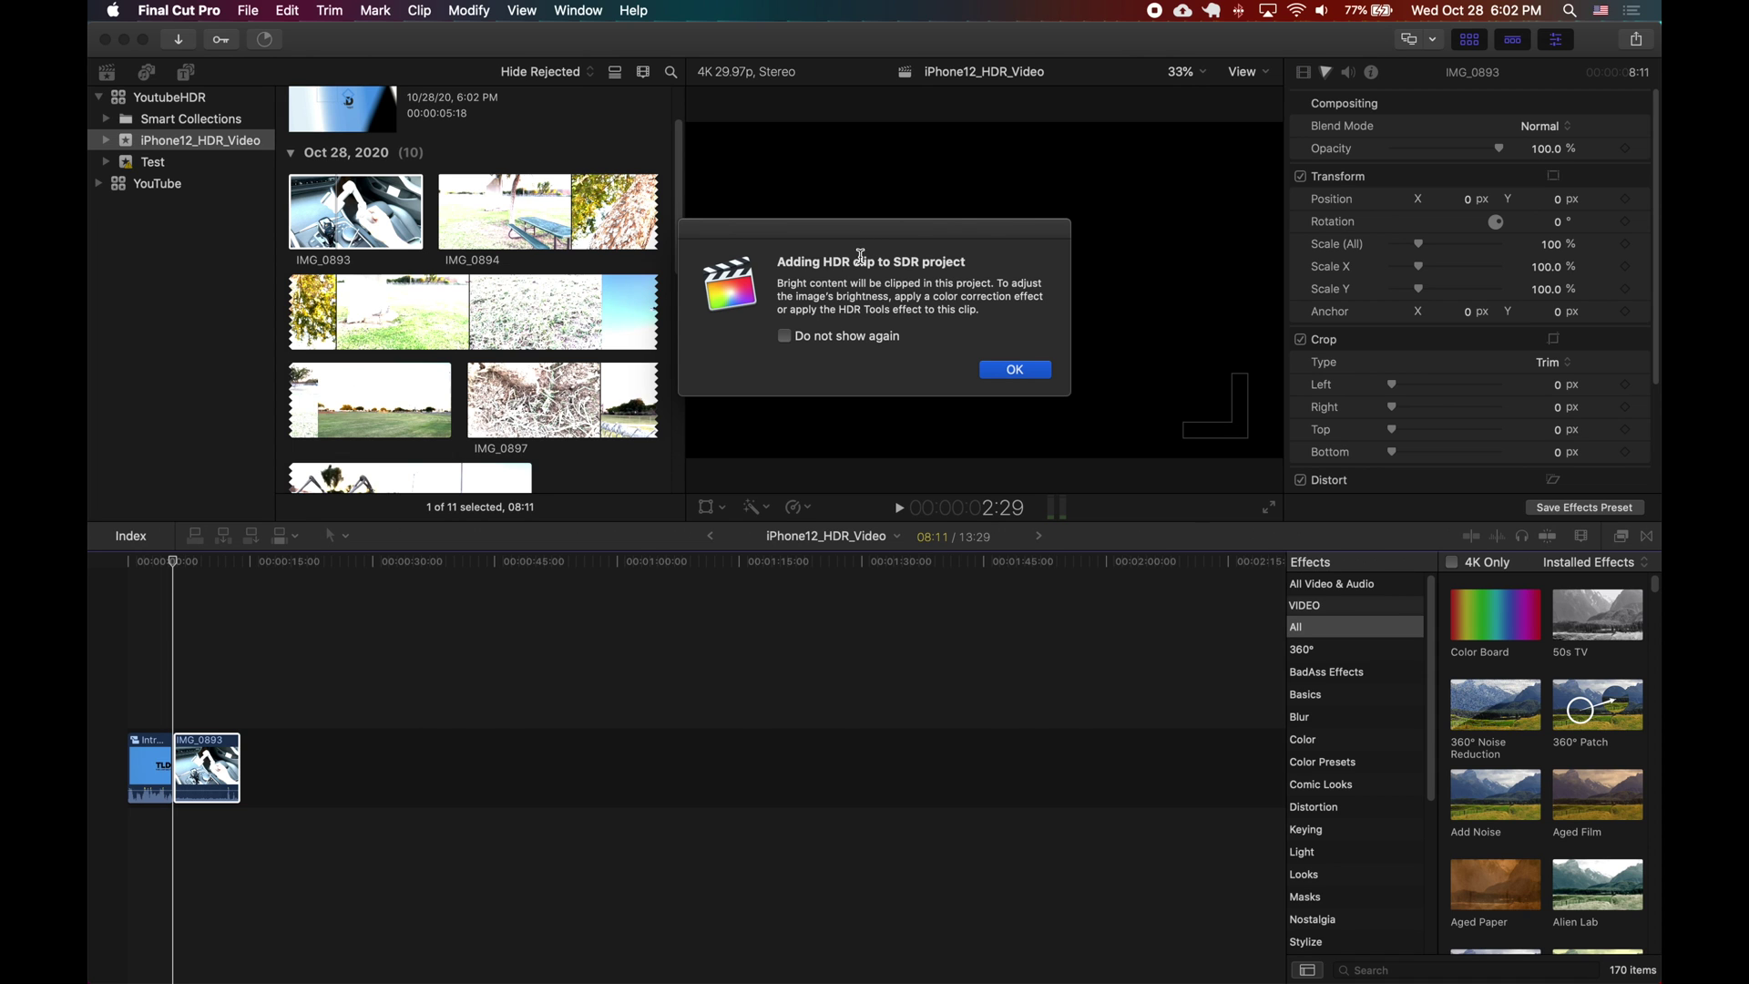
click(1005, 370)
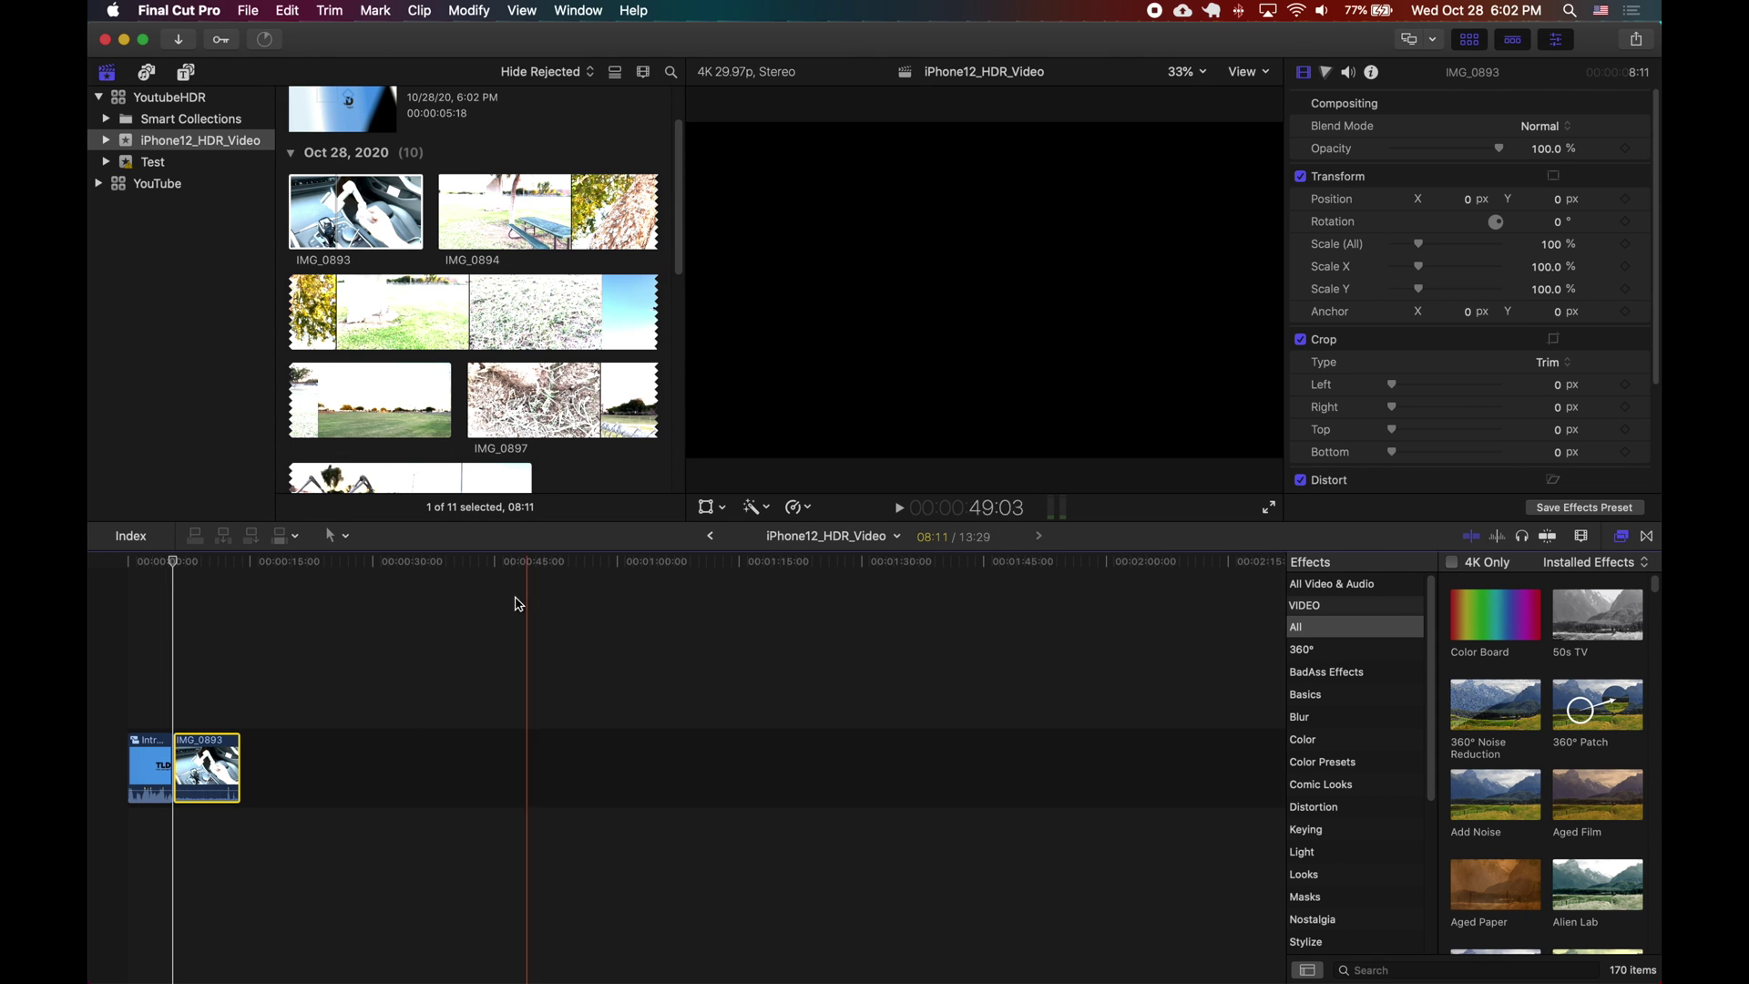
- Delete both timeline clips and drag IMG_0893 back in as the only clip
click(206, 668)
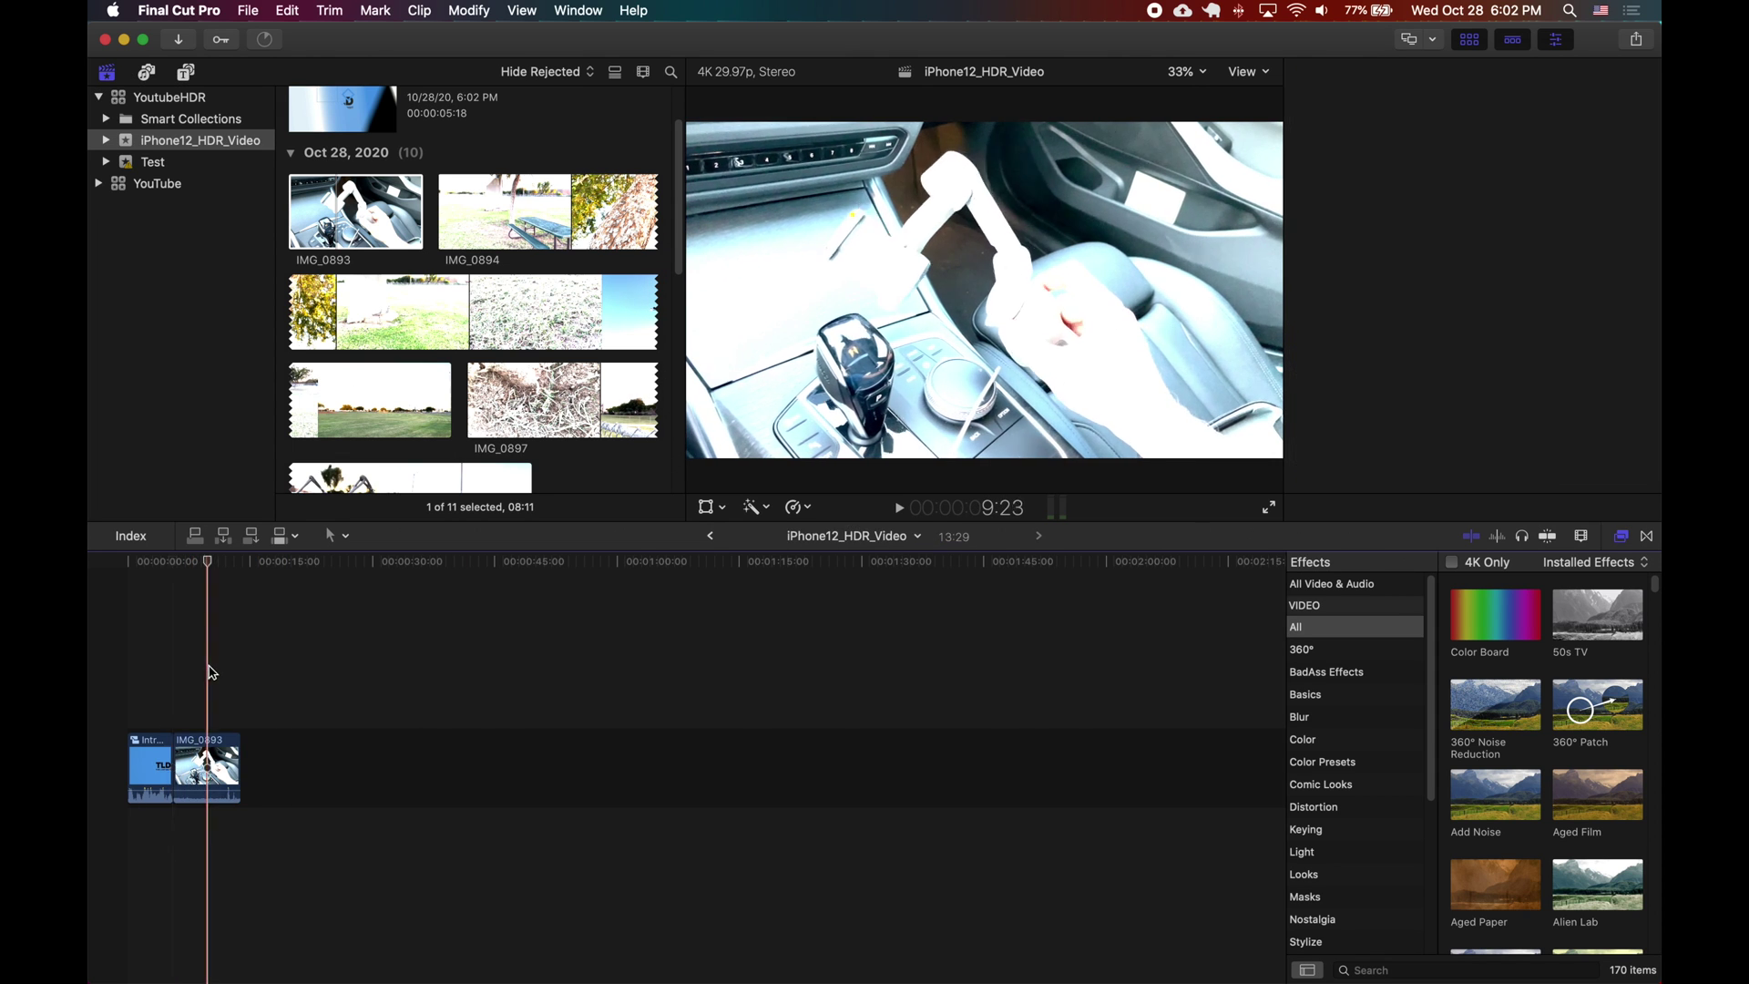
click(202, 765)
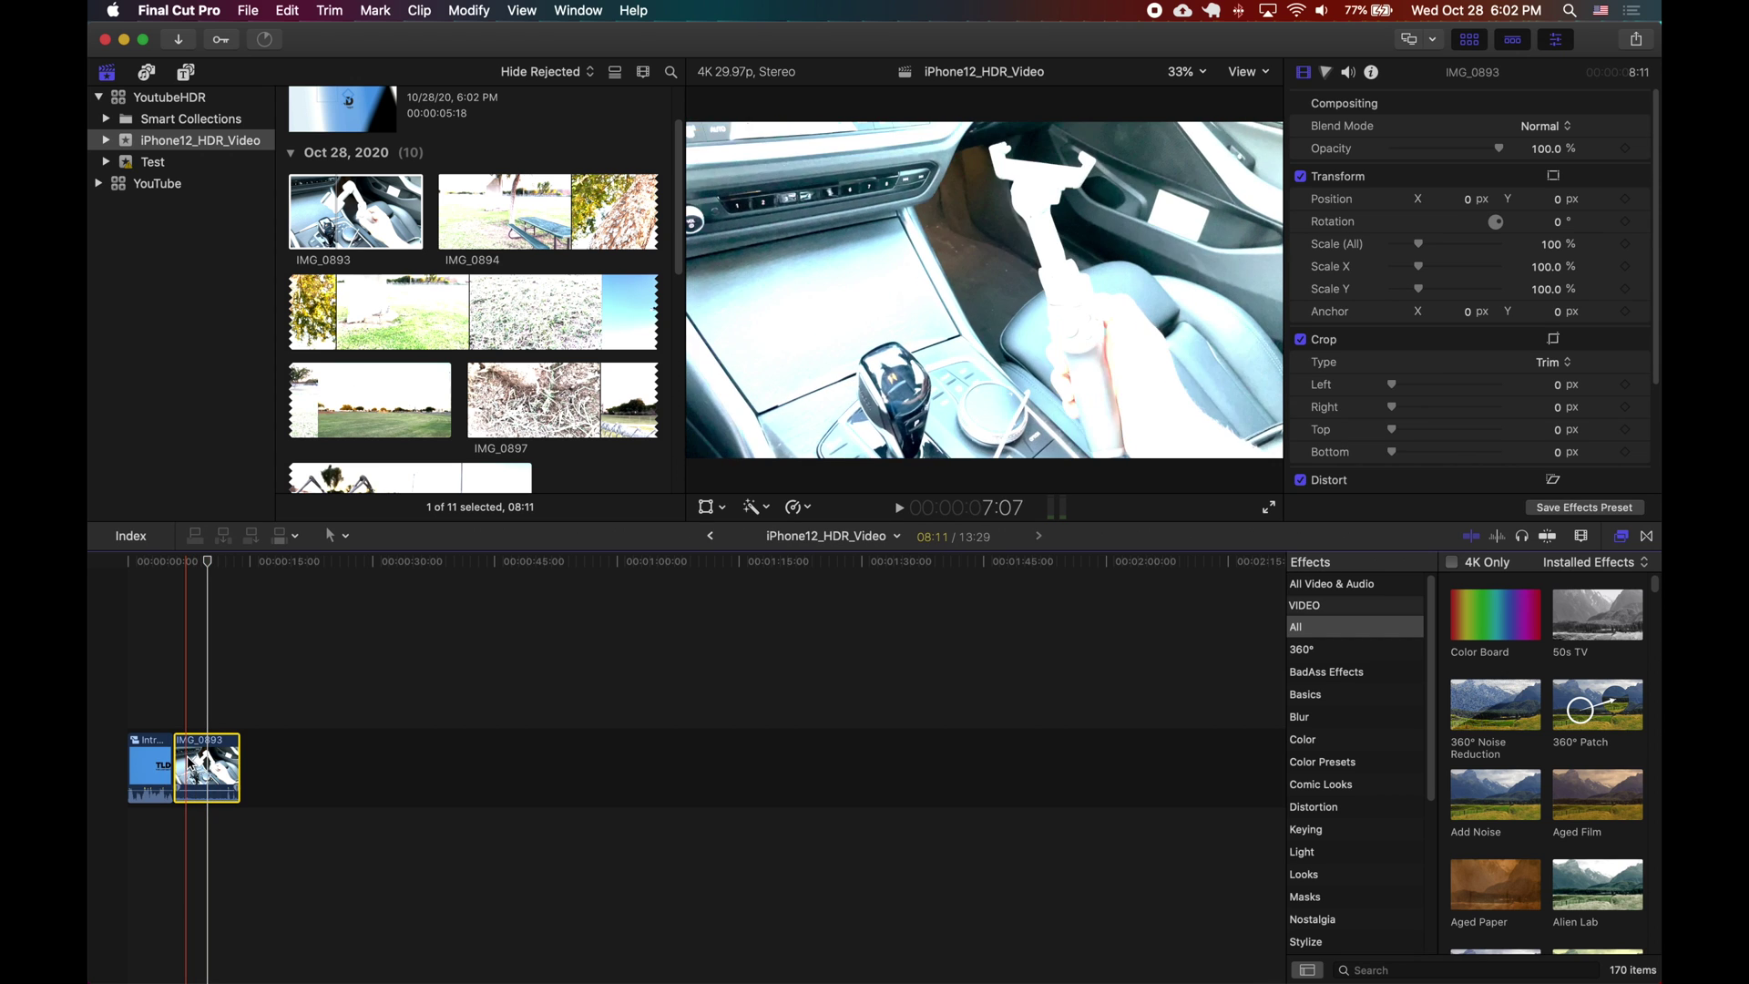
key(Delete)
click(155, 761)
key(Delete)
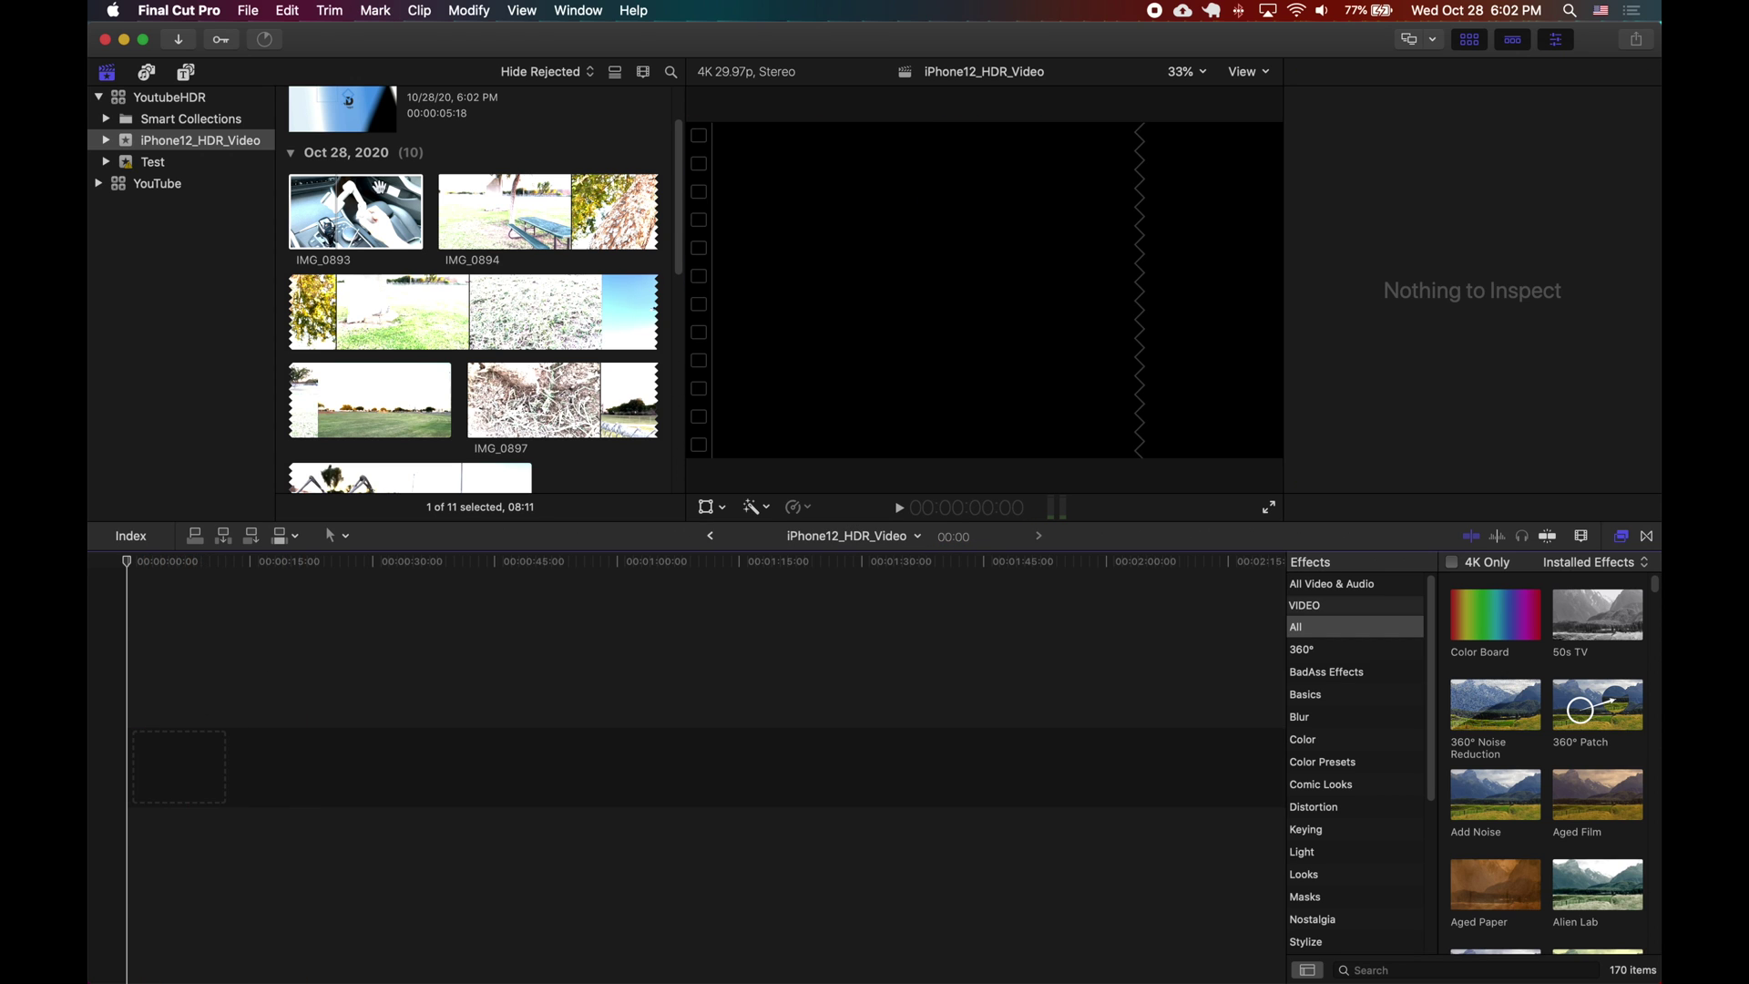
drag(378, 191, 201, 777)
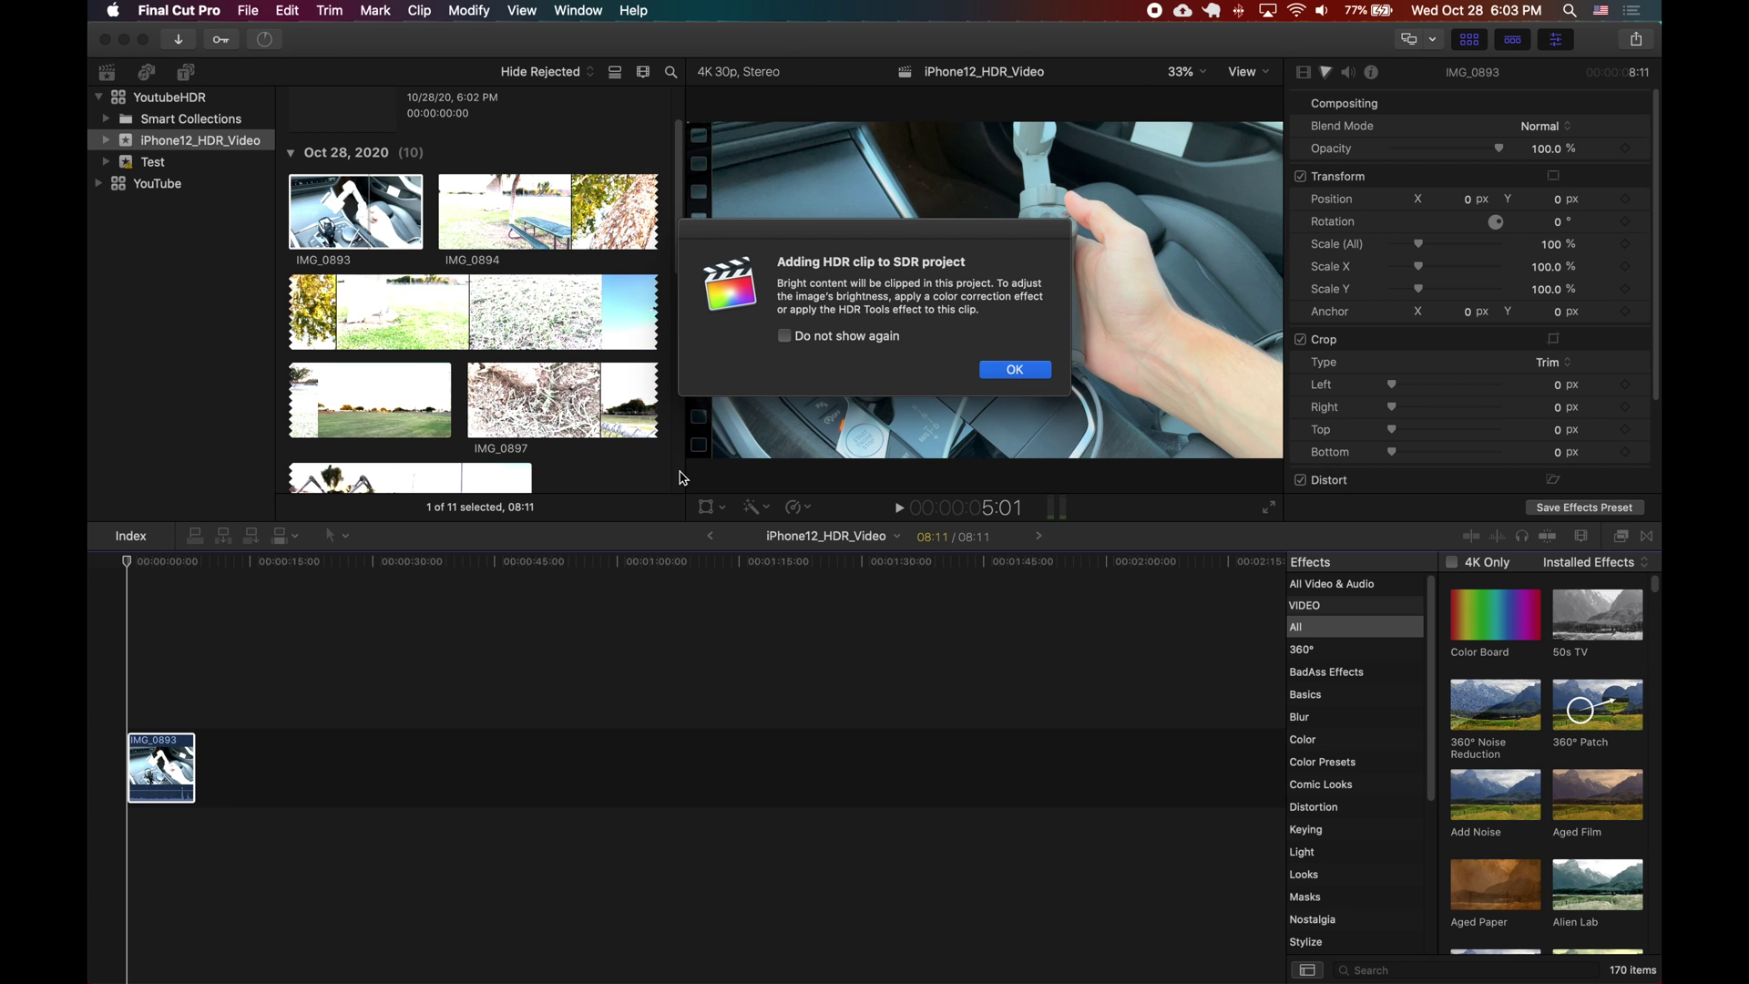
- Dismiss the HDR warning and play IMG_0893 from the project start
key(Return)
click(168, 765)
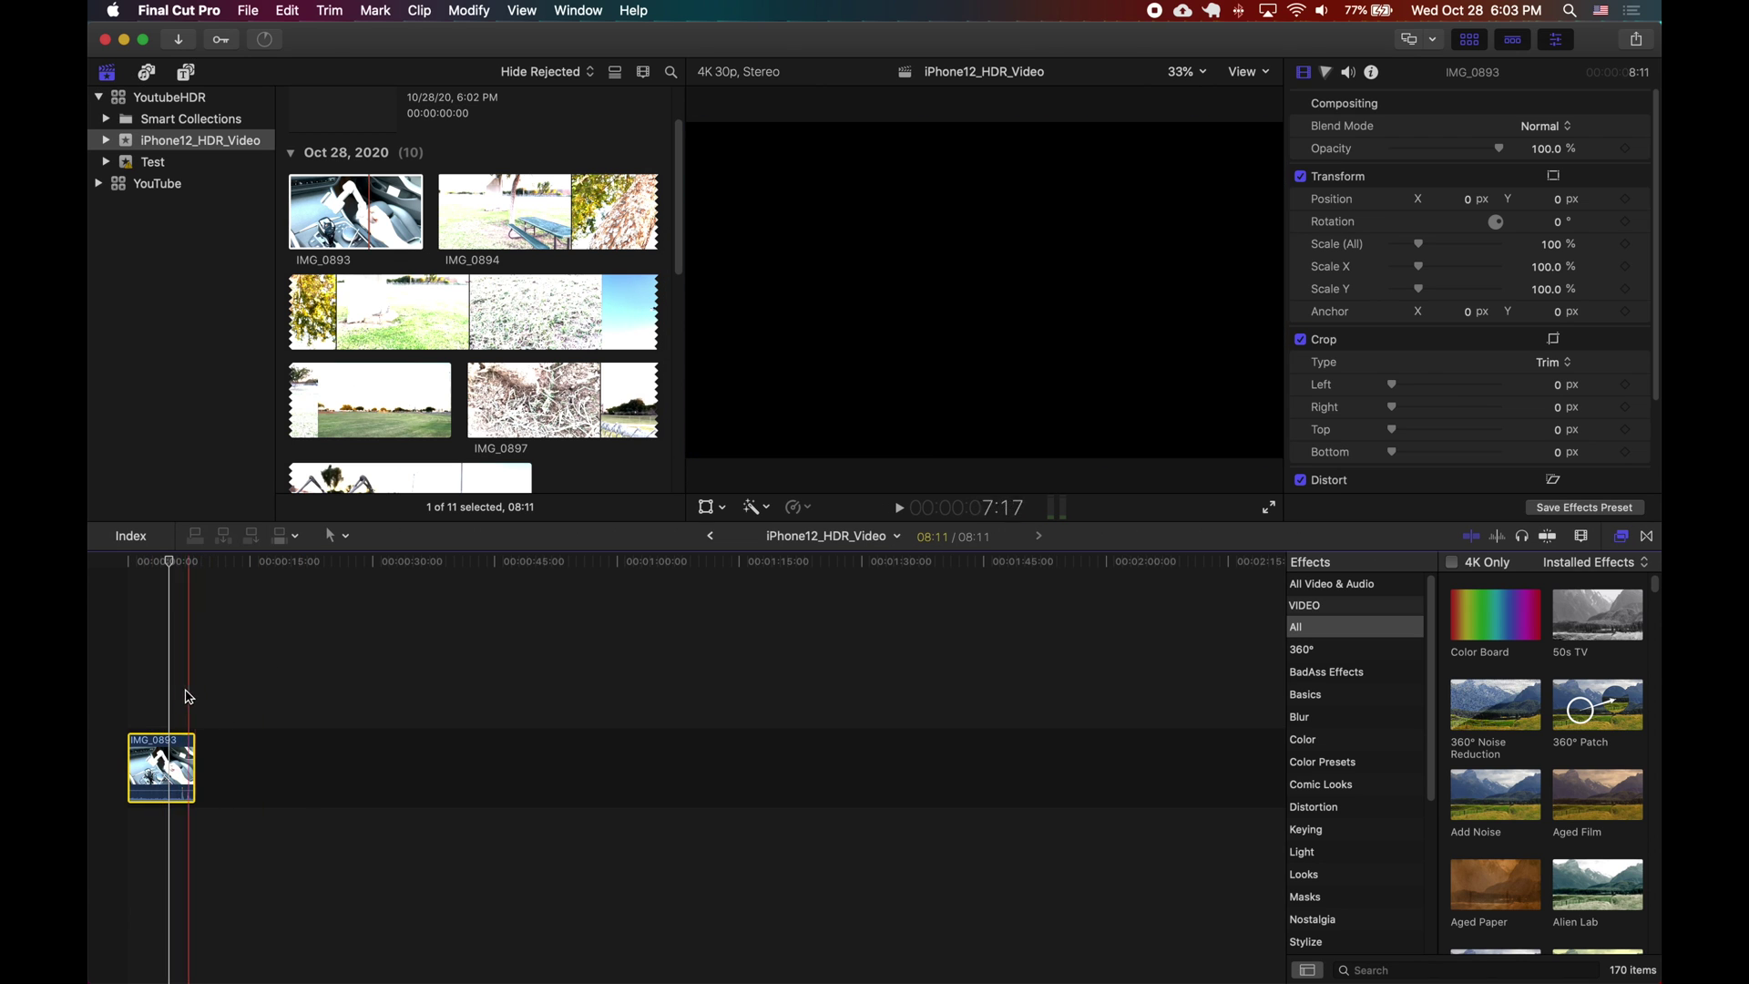
click(127, 697)
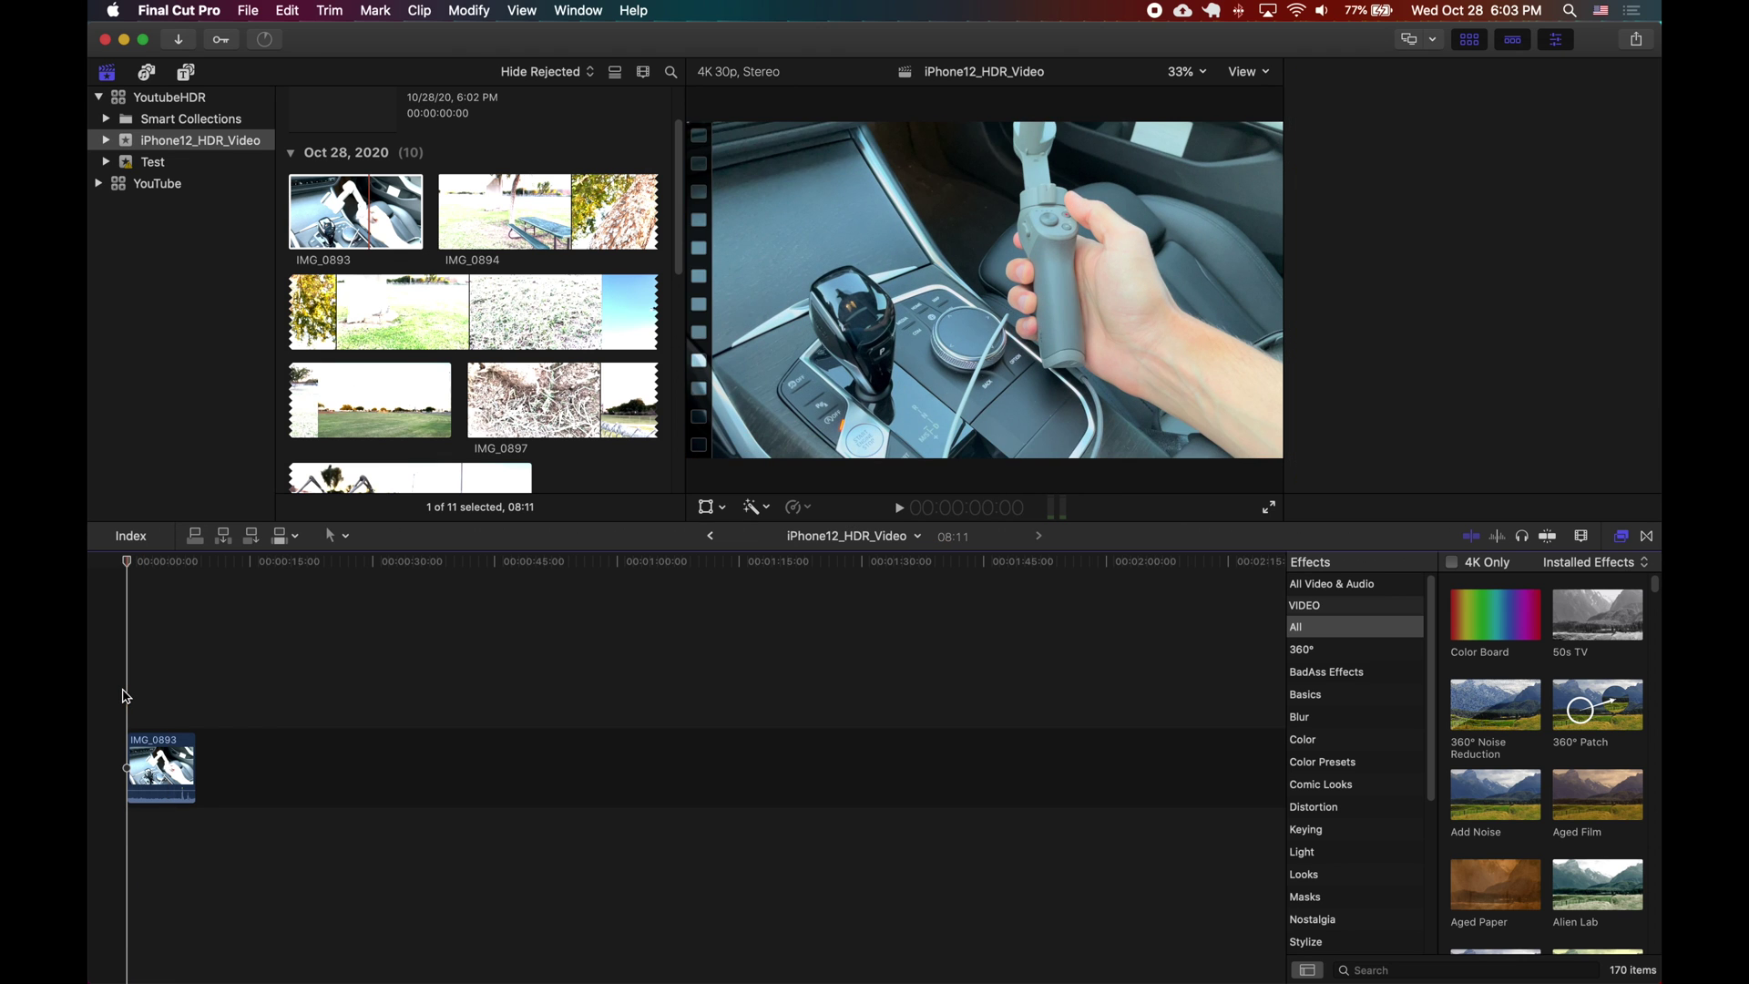
key(space)
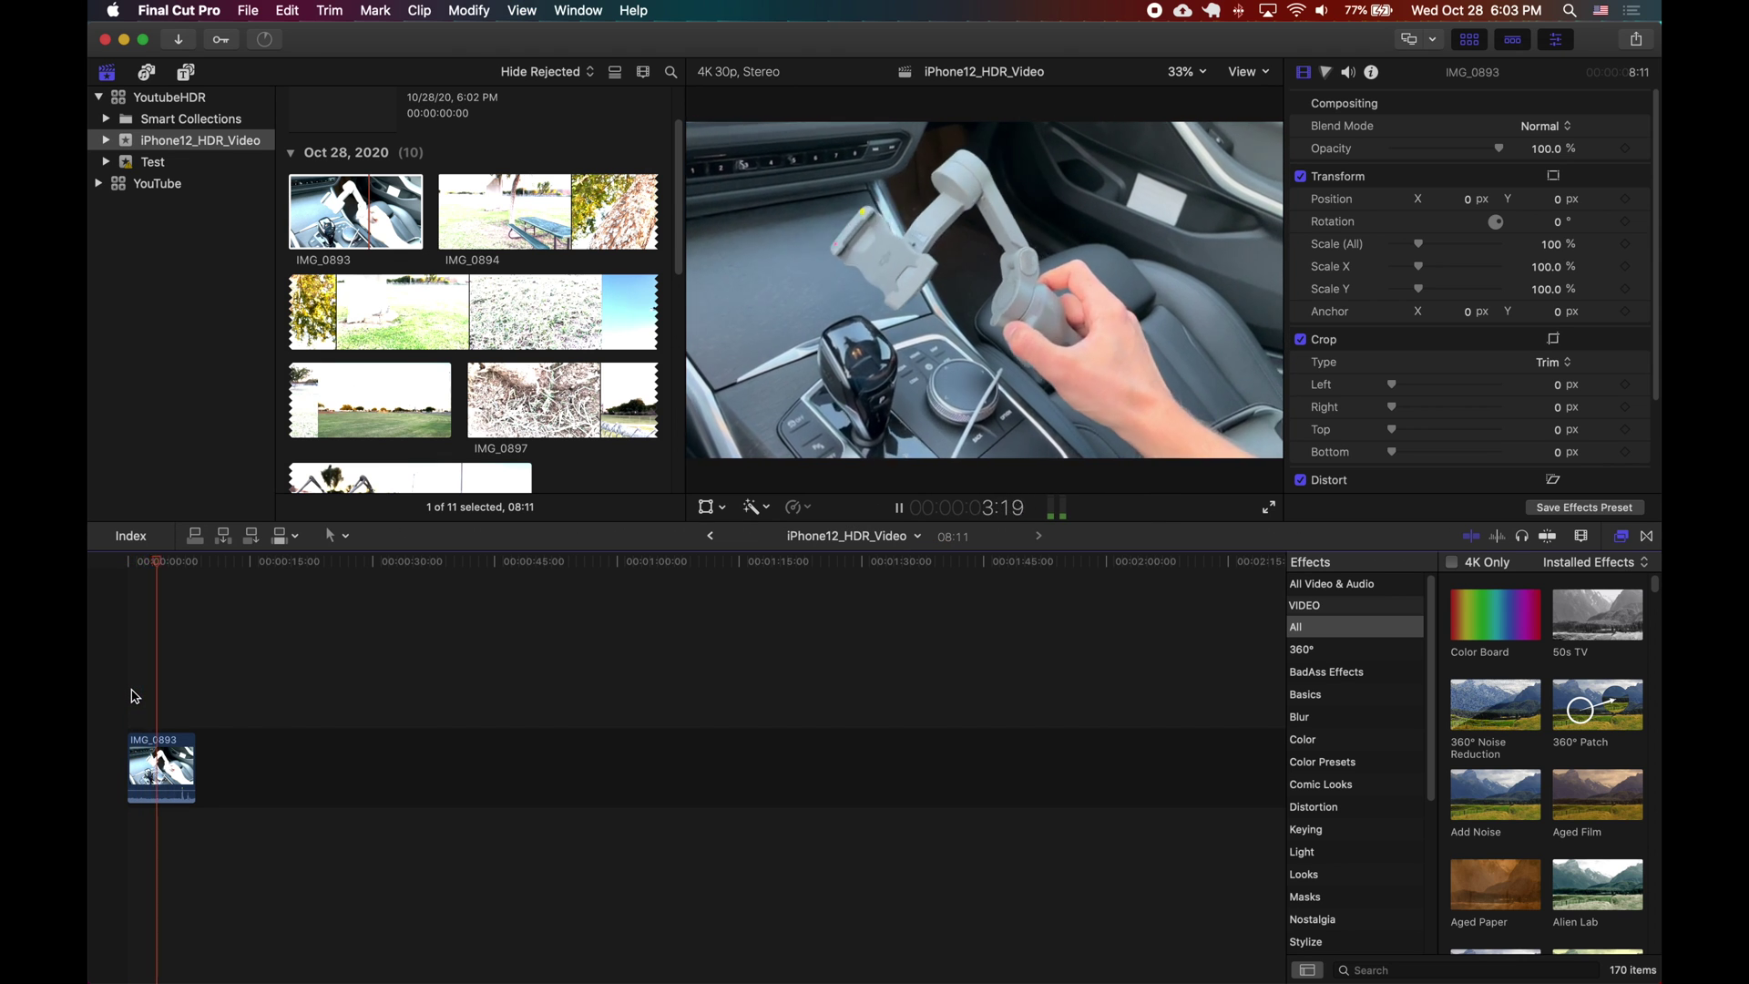
key(space)
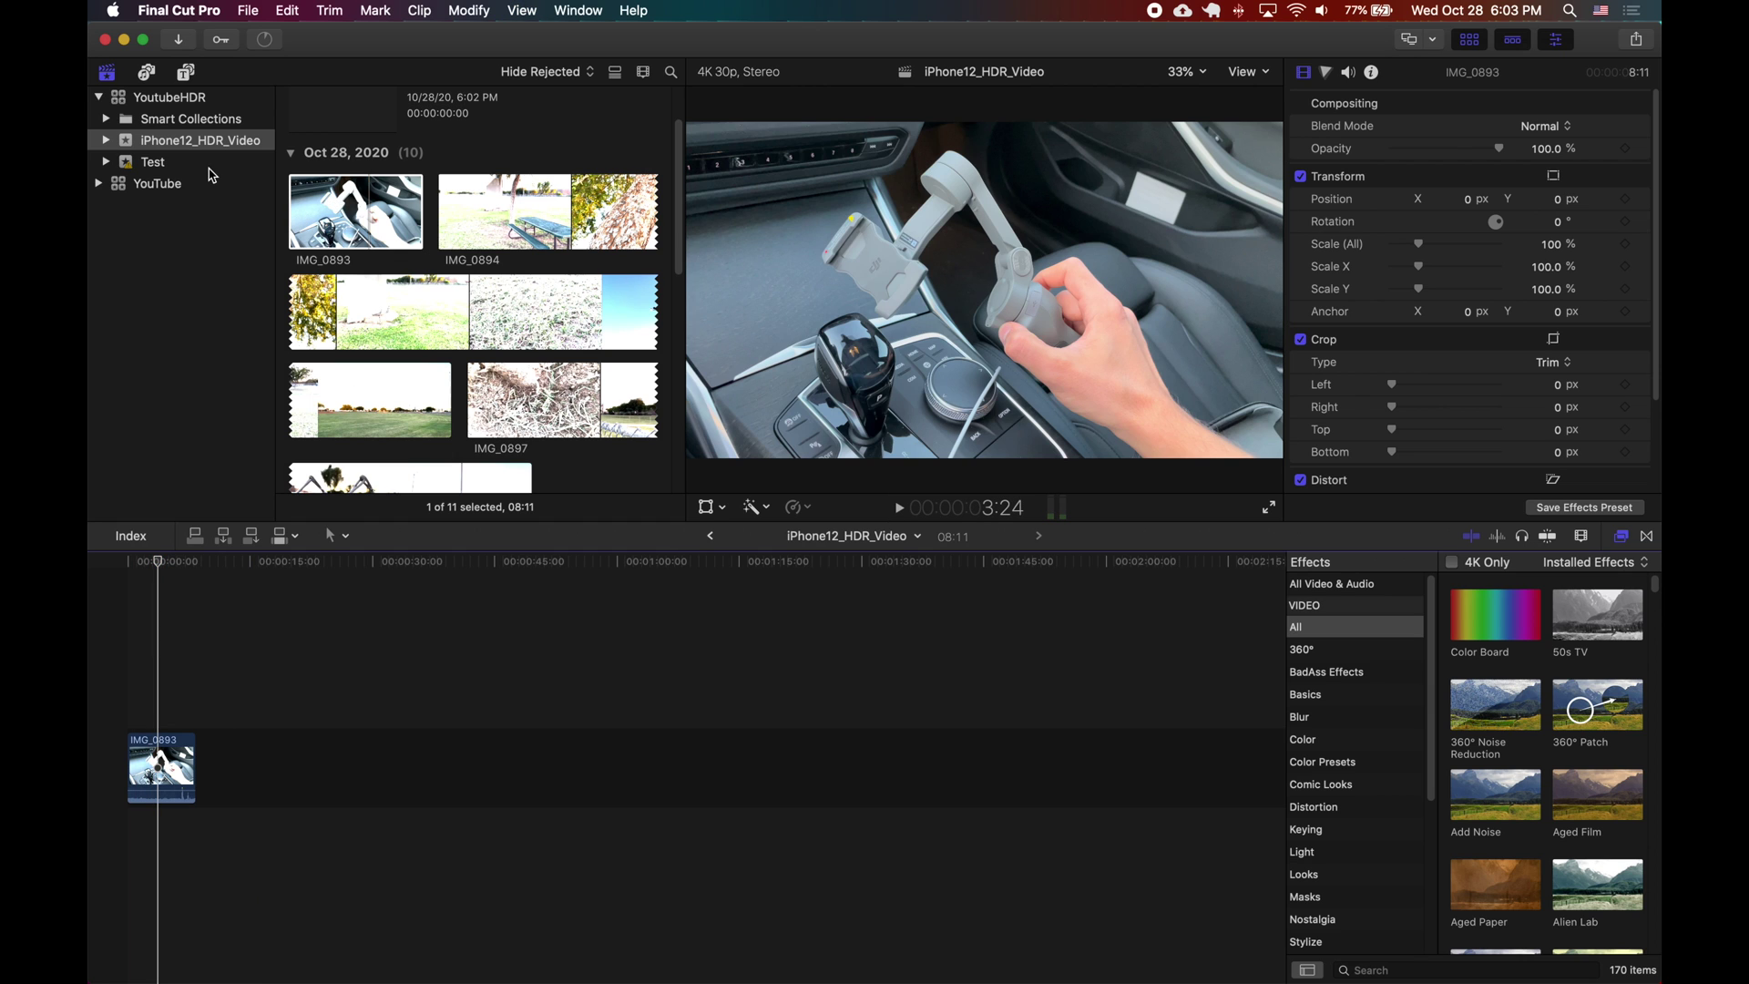
- Insert the Test event's Intro Clip at the timeline start and preview it
click(212, 174)
drag(414, 426, 128, 772)
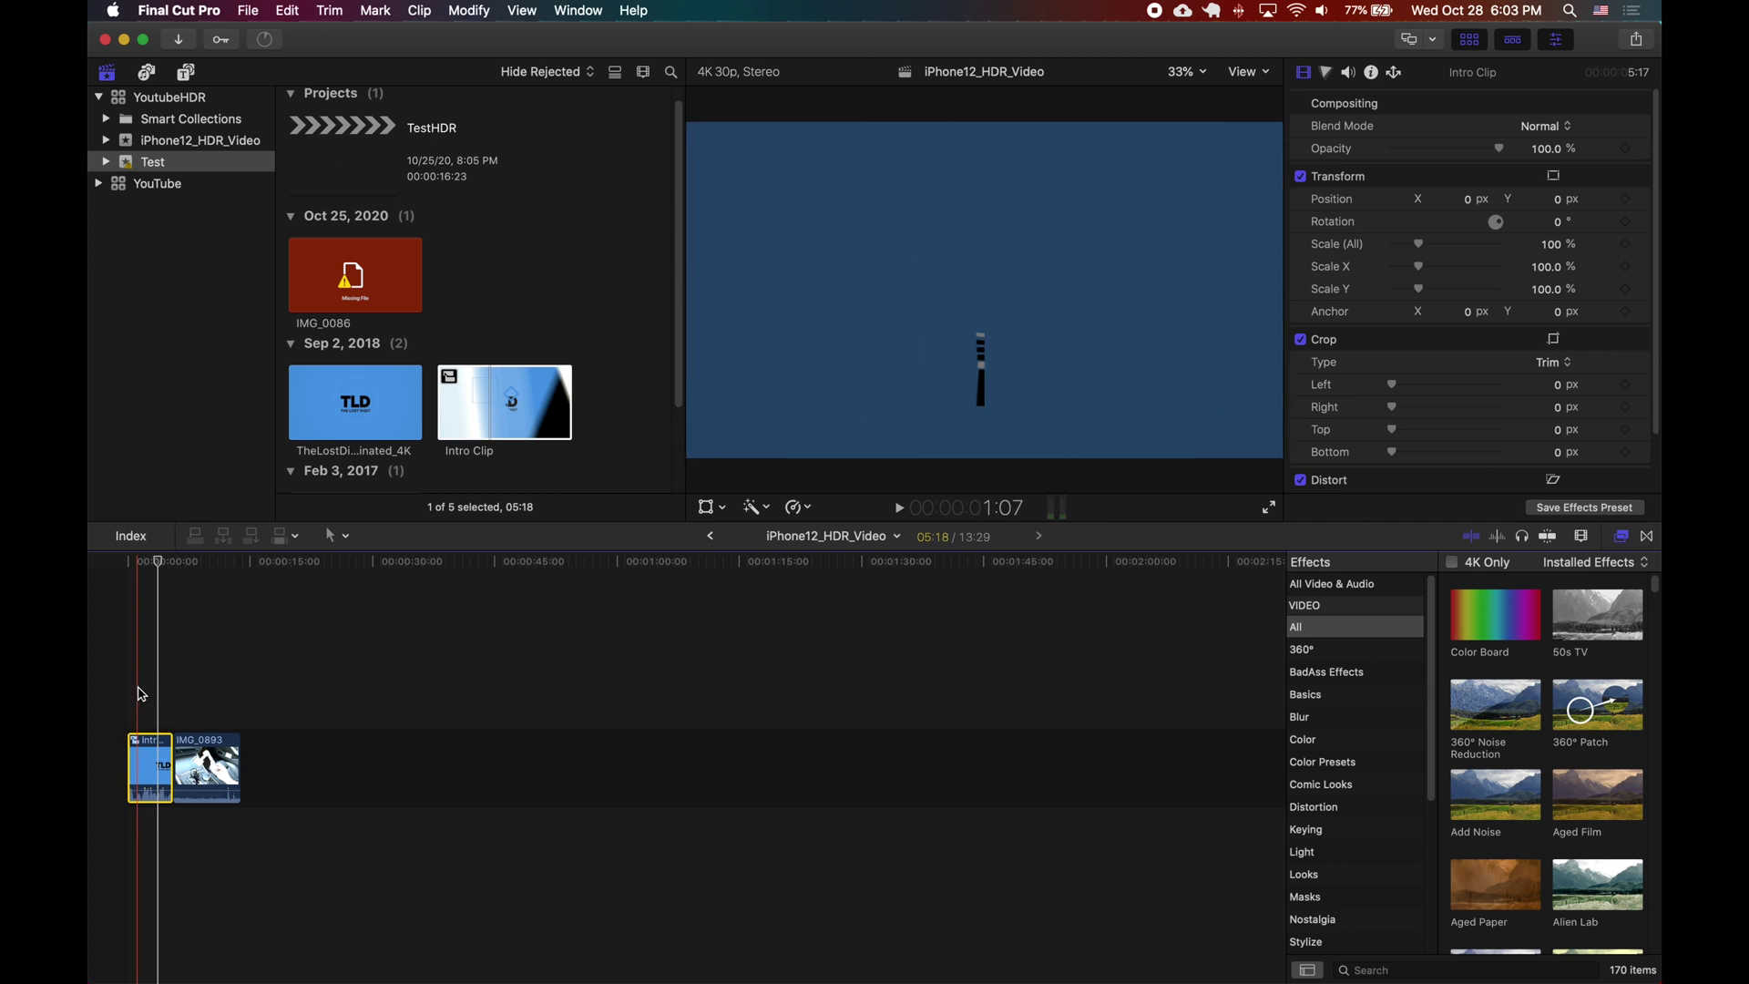
key(space)
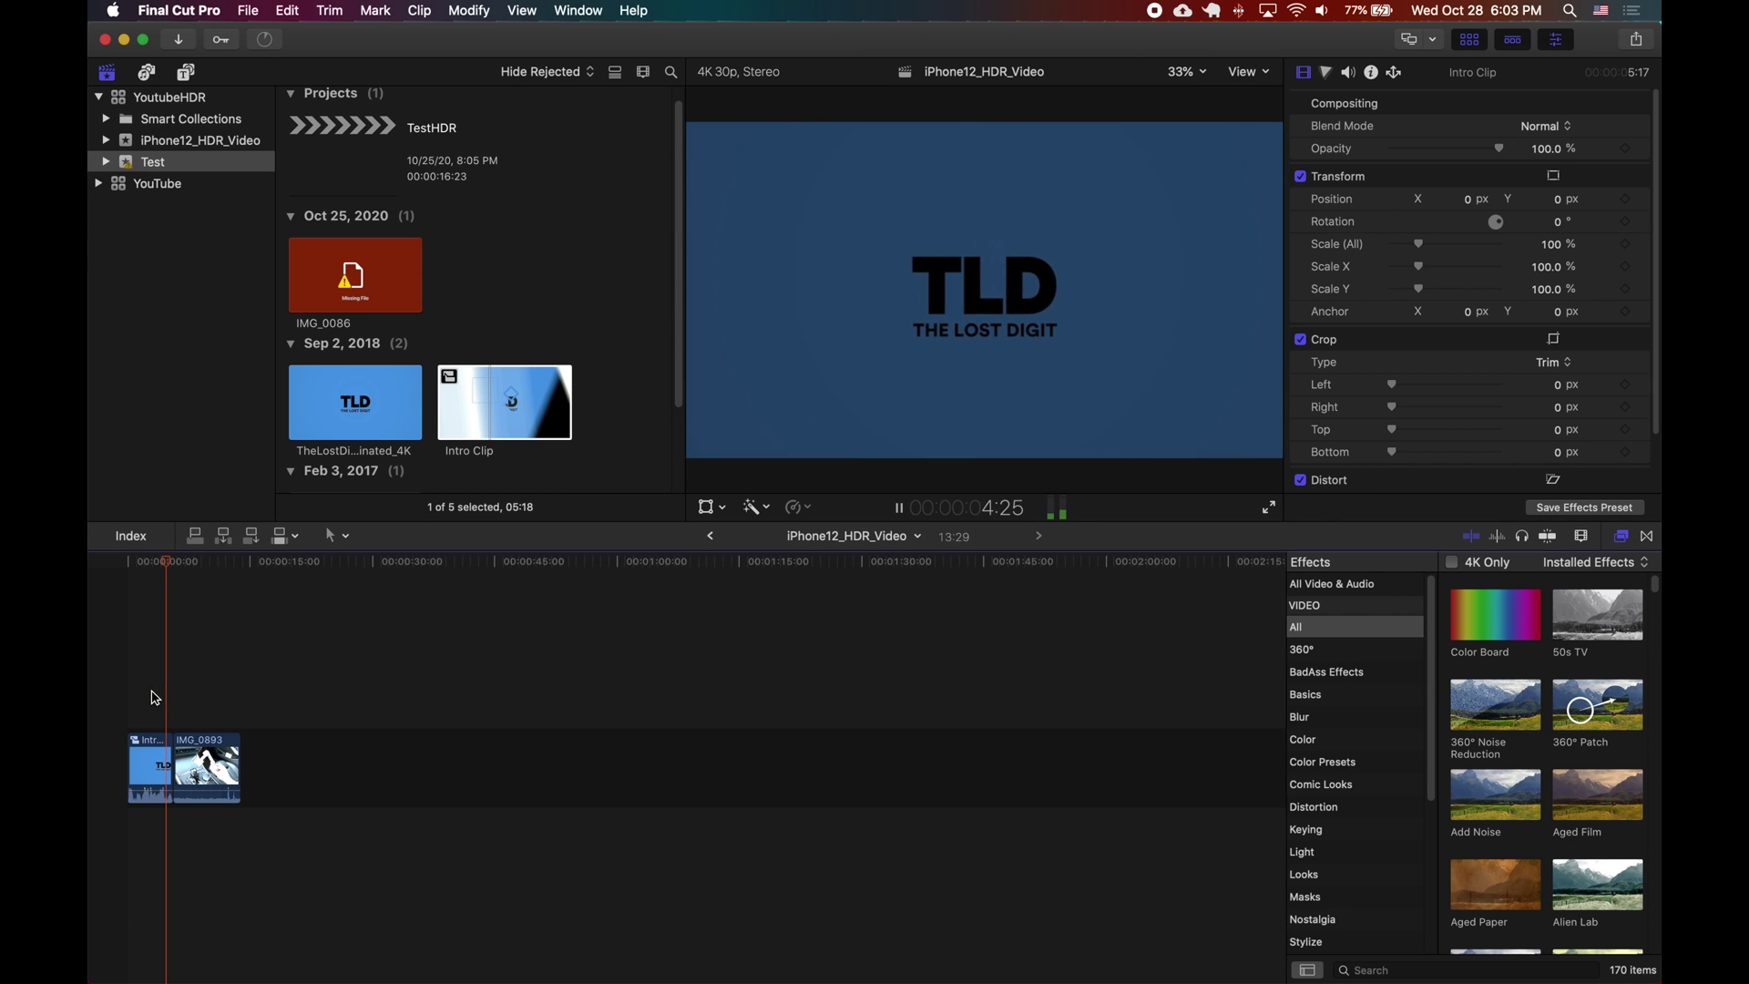
- Add IMG_0894 from the iPhone12_HDR_Video event to the timeline after IMG_0893
click(158, 699)
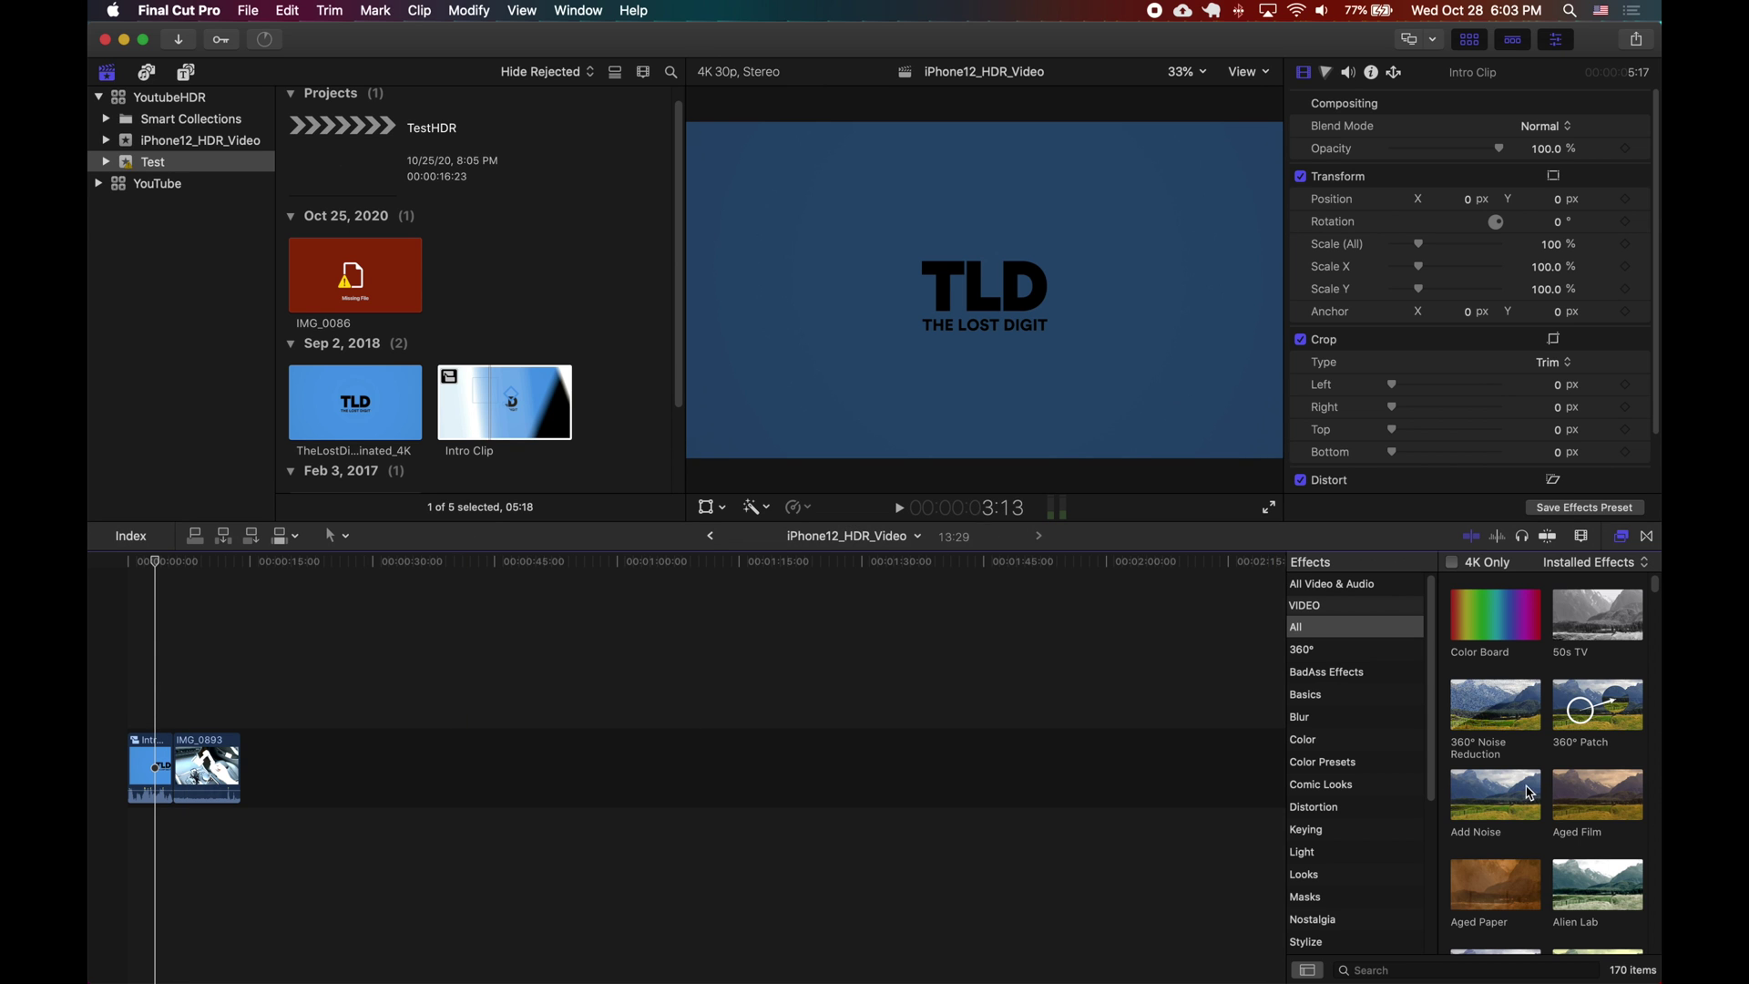
scroll(1531, 788, down, 5)
scroll(1533, 783, down, 5)
click(194, 139)
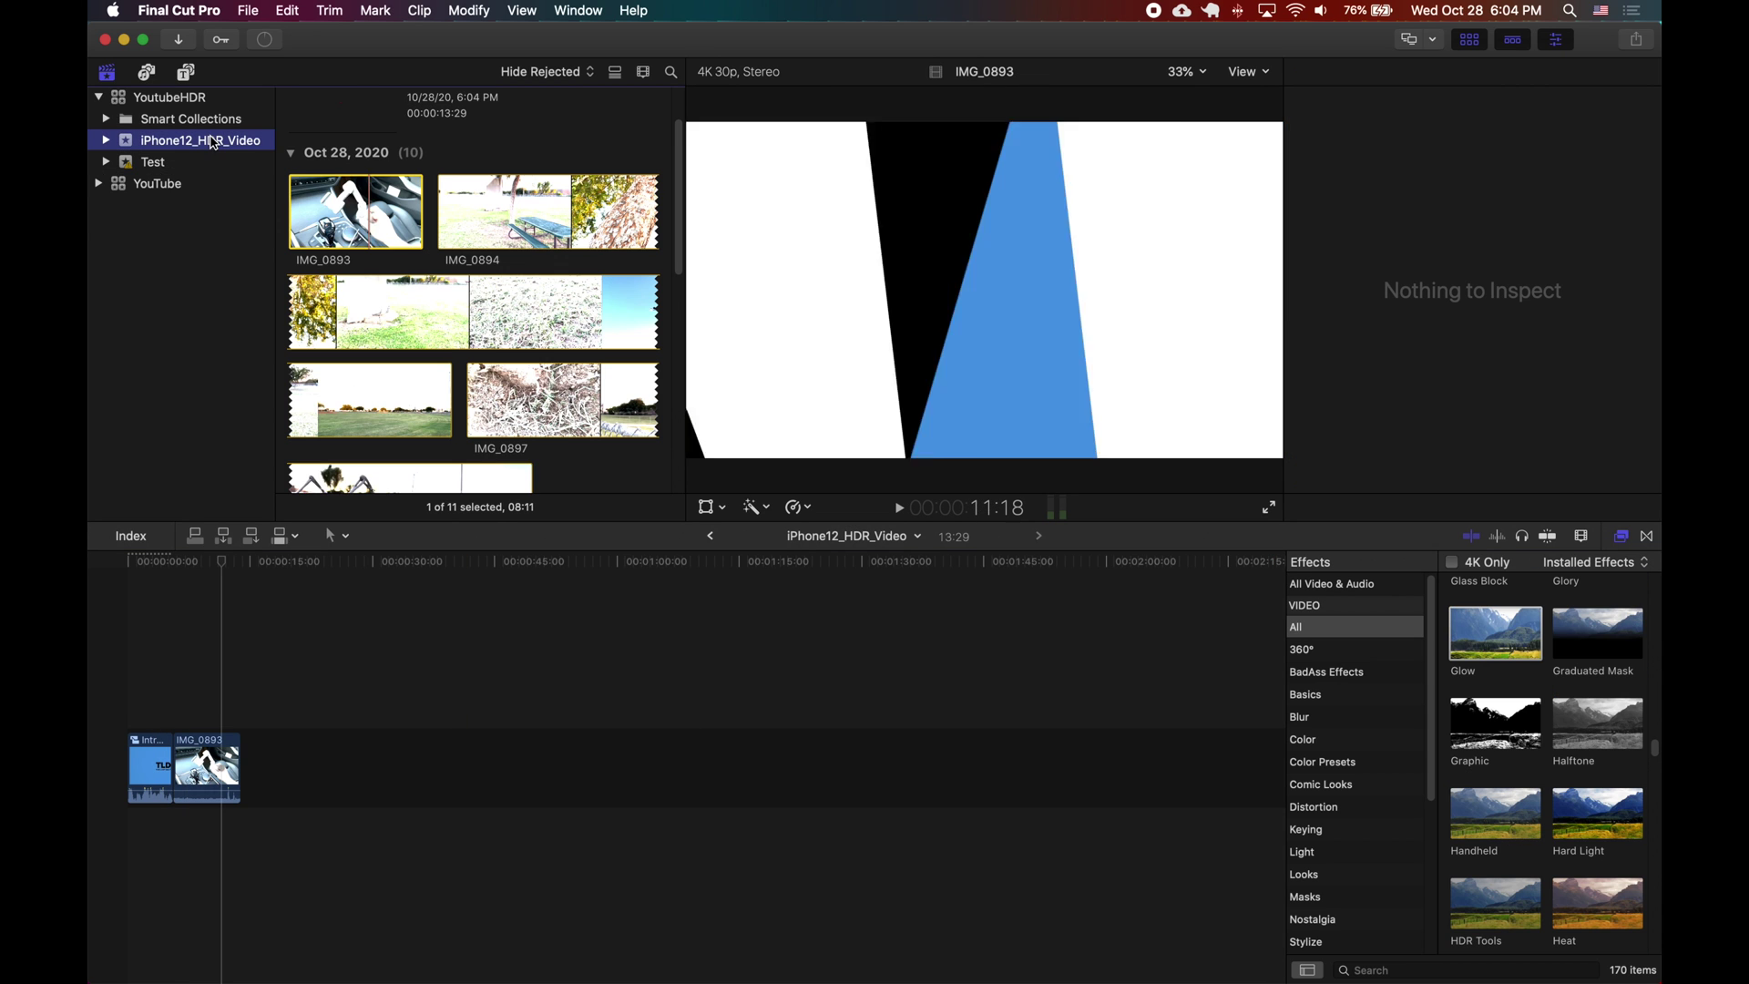
click(407, 184)
click(448, 214)
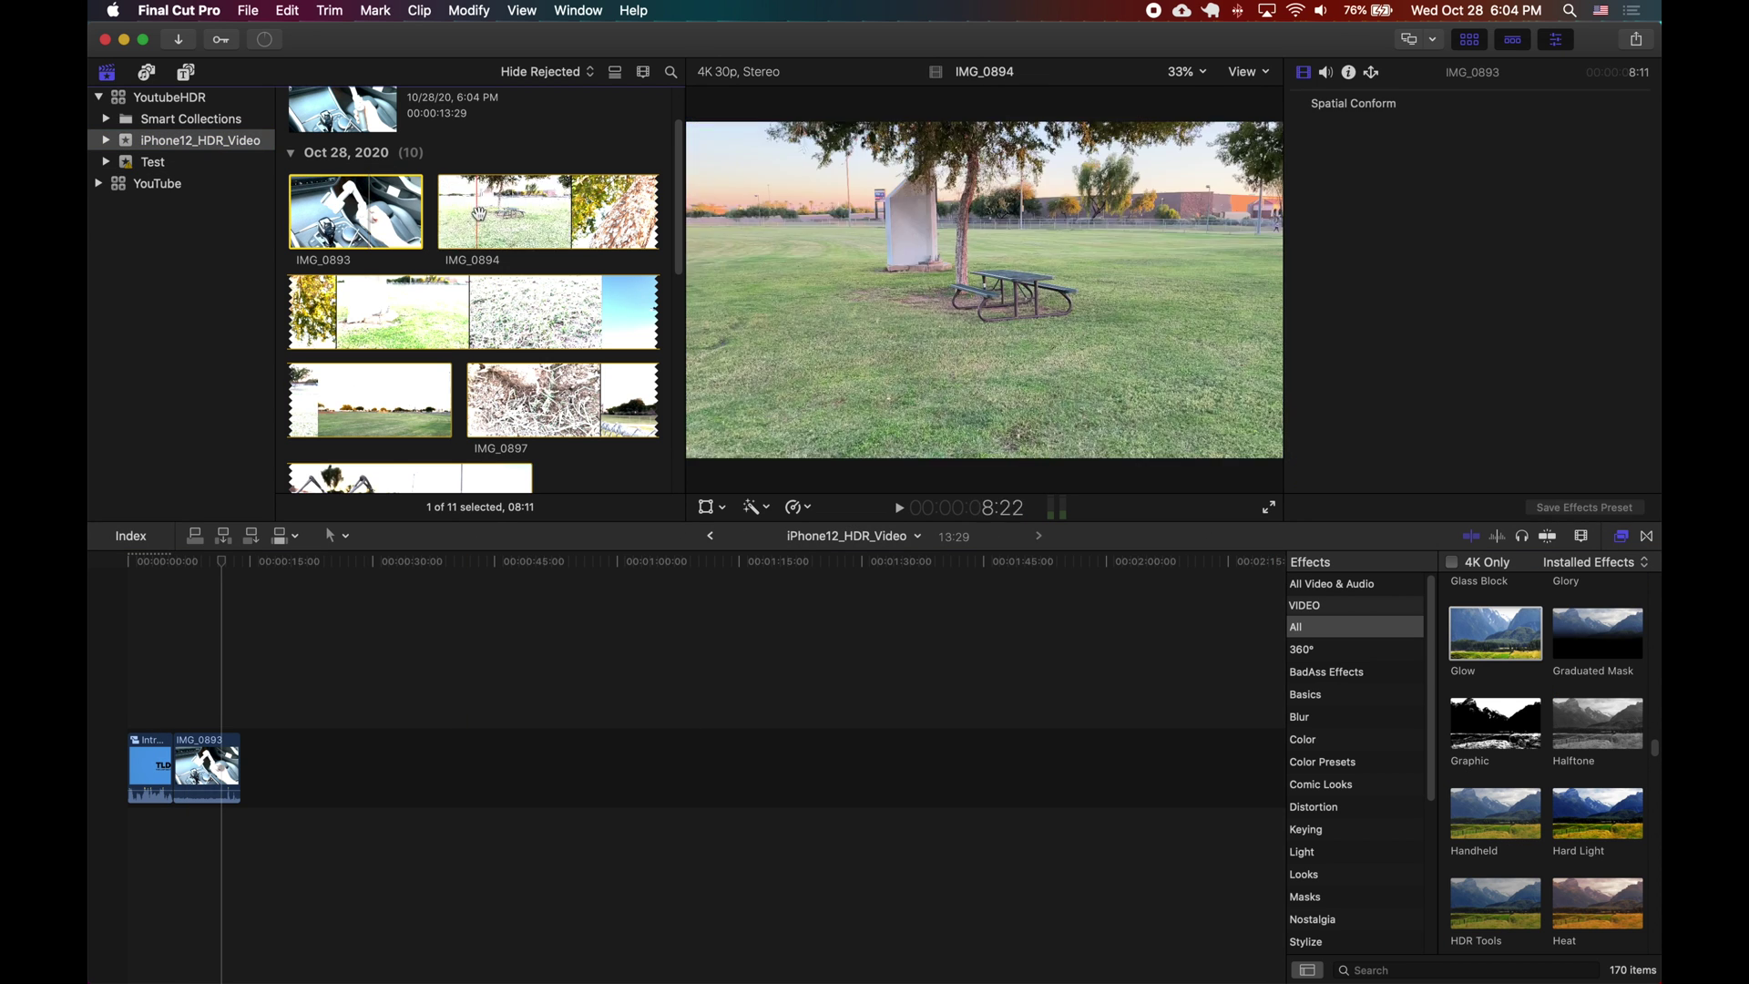
drag(479, 210, 222, 768)
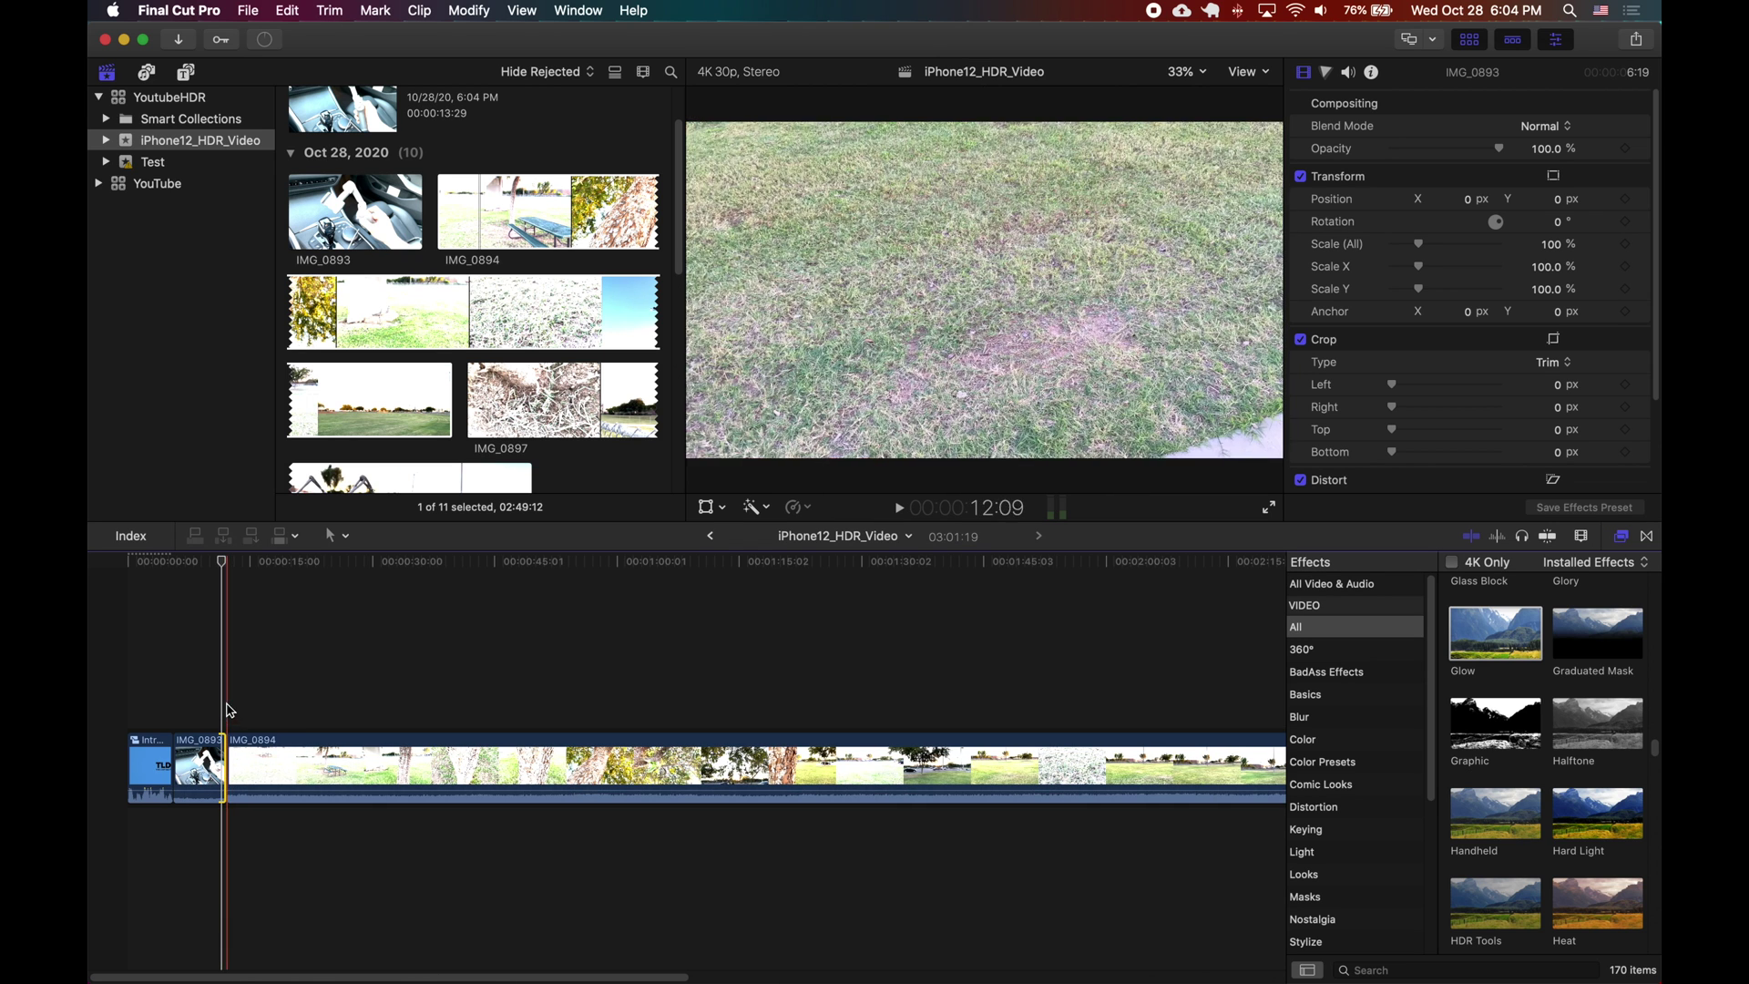
- Play the project from the start of IMG_0894, then select that clip in the timeline
click(219, 712)
key(space)
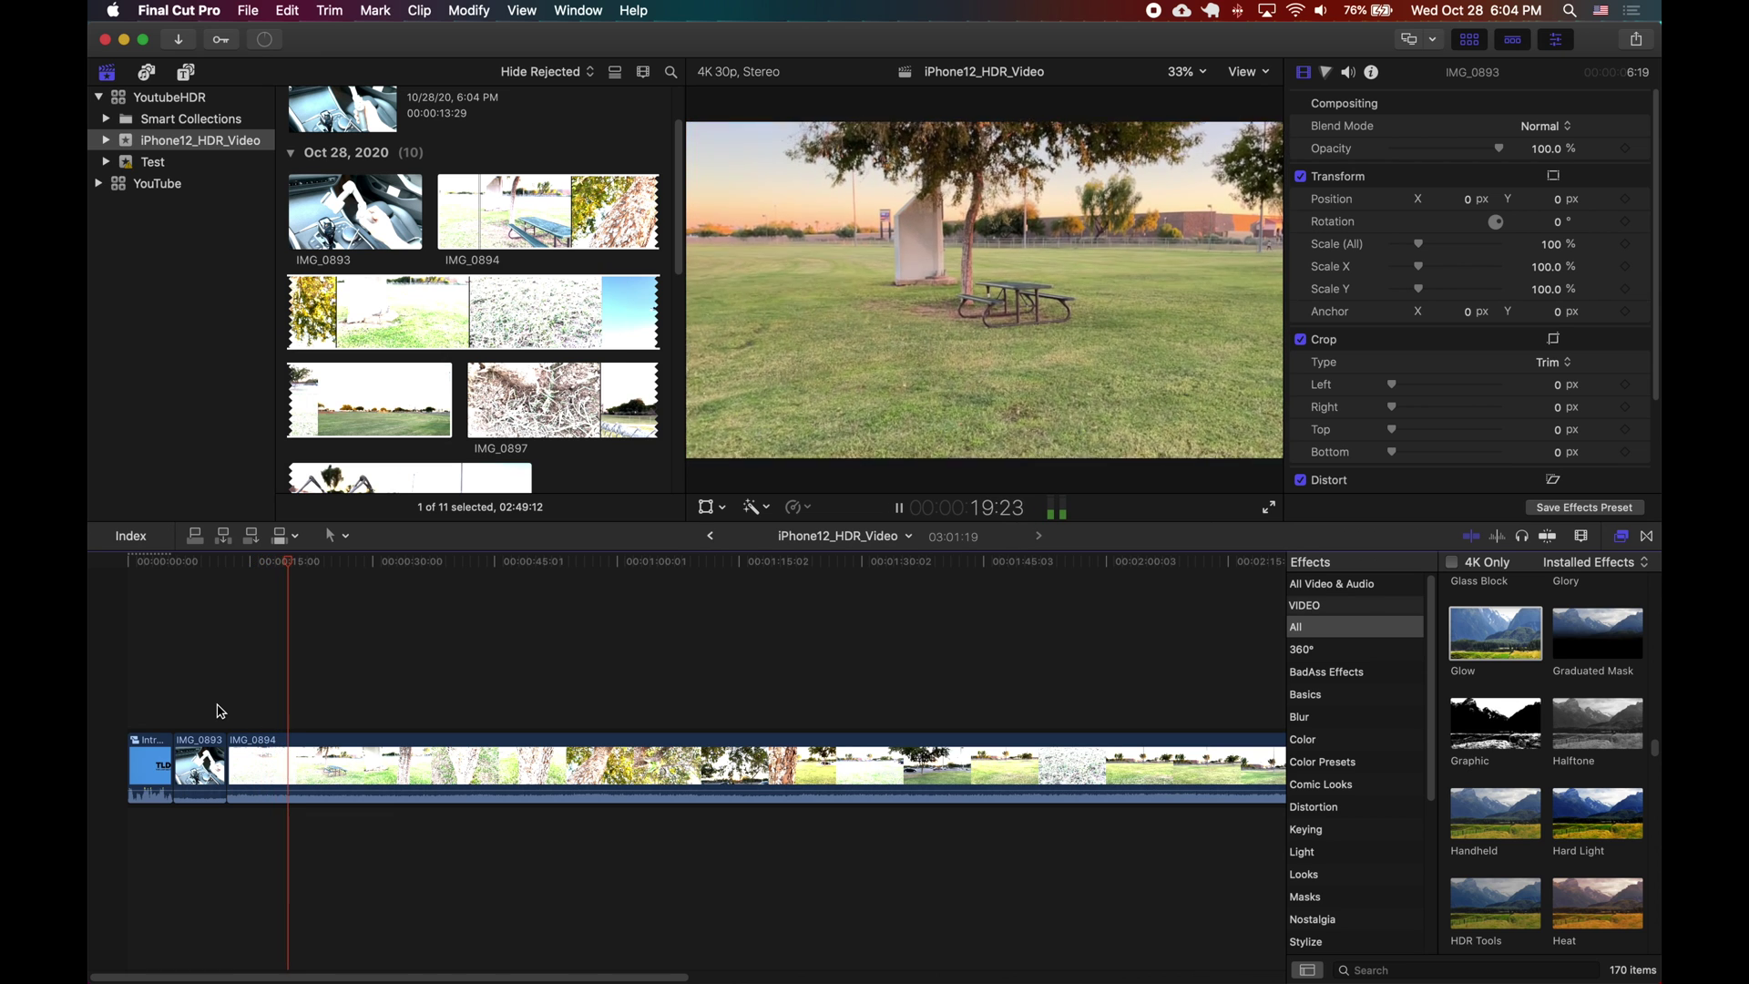
key(space)
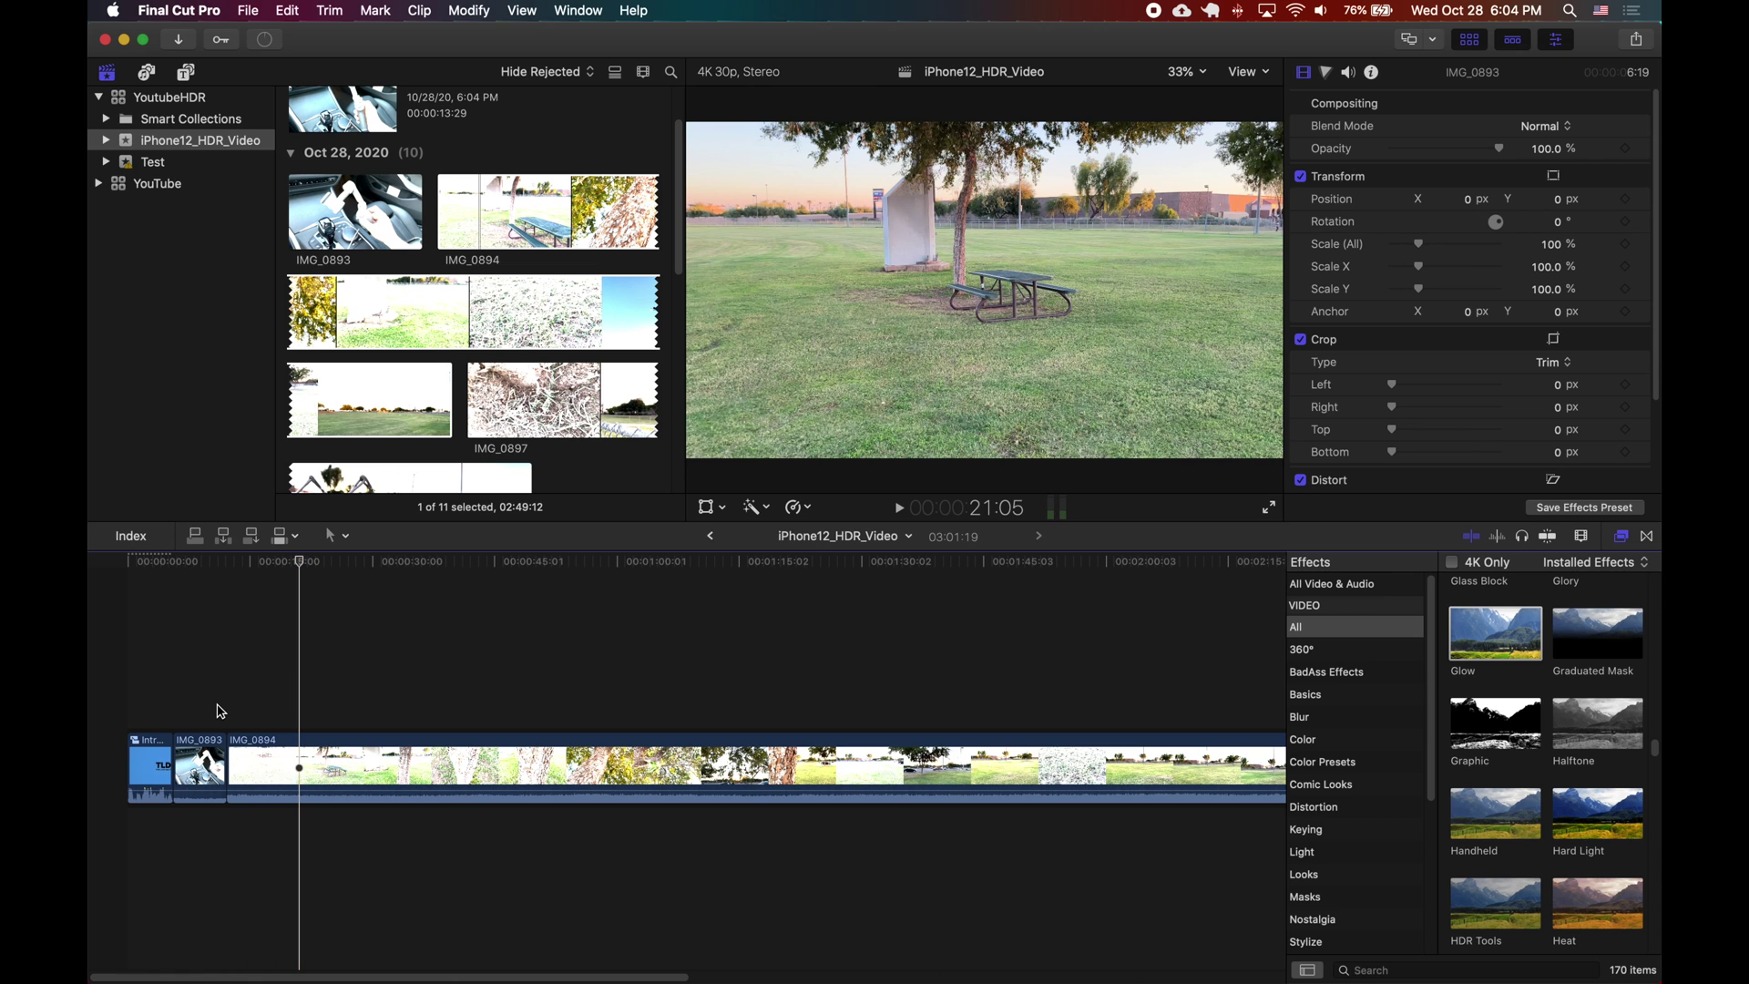
click(305, 742)
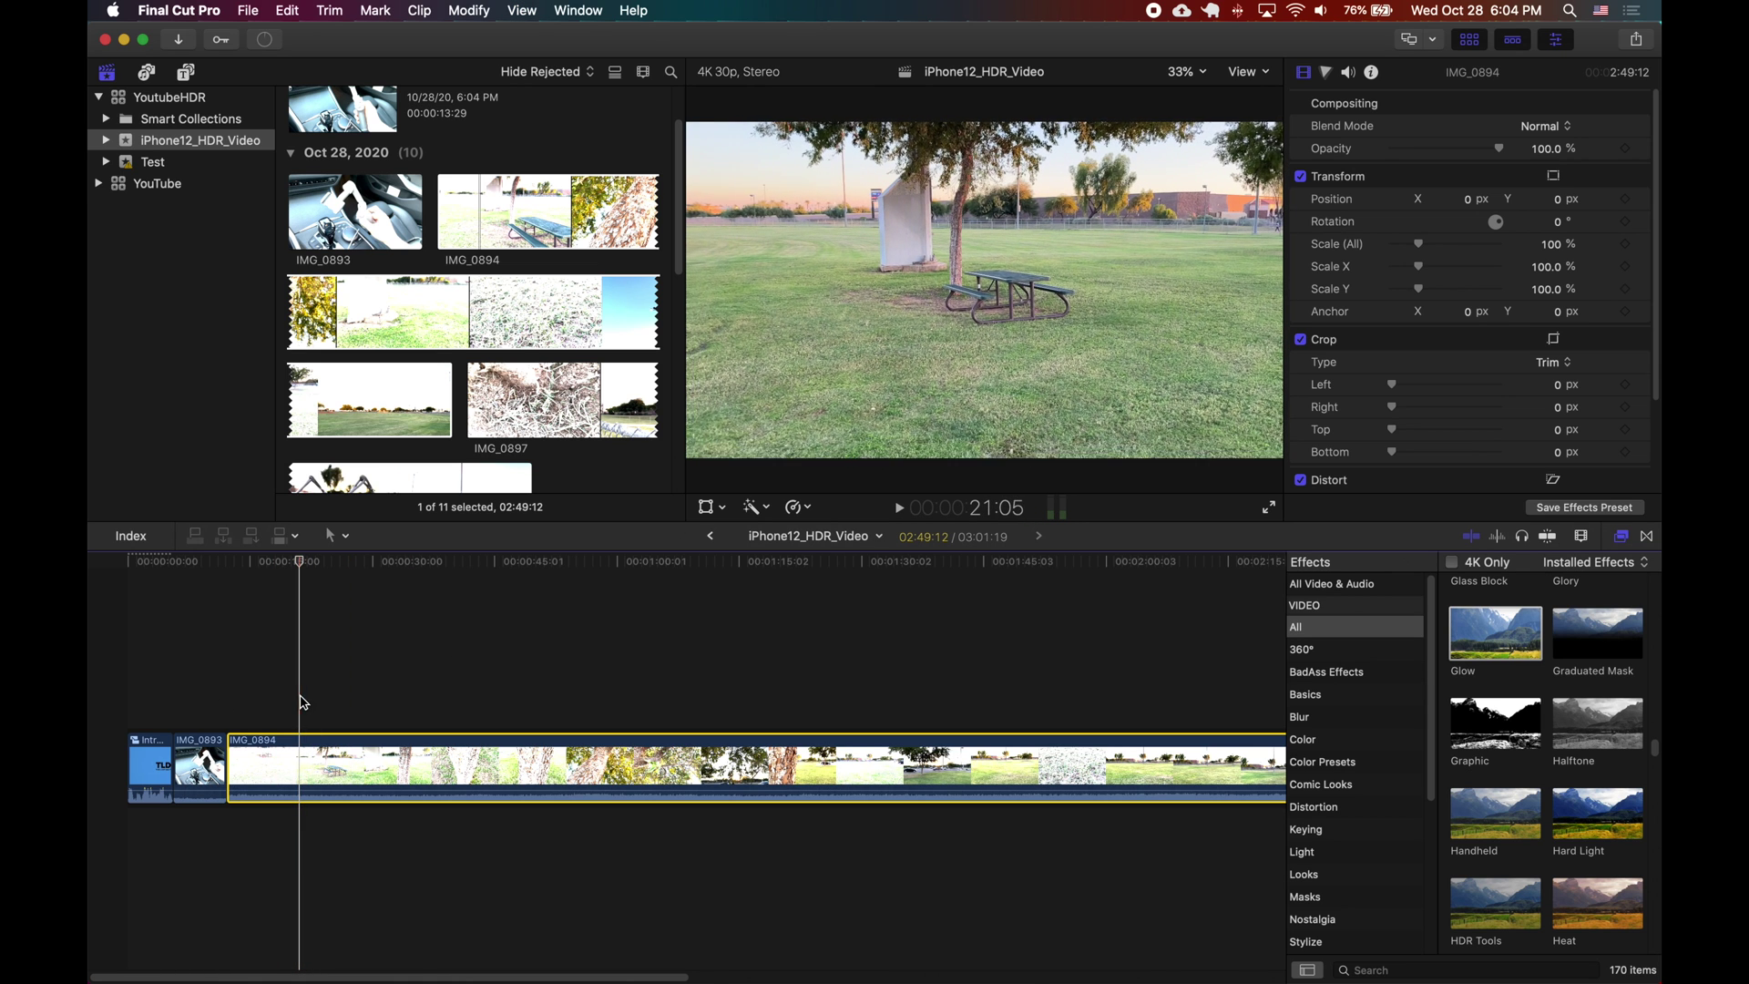
- Apply then undo Balance Color on IMG_0894, and view its Info showing Rec. 2020 HLG
click(748, 504)
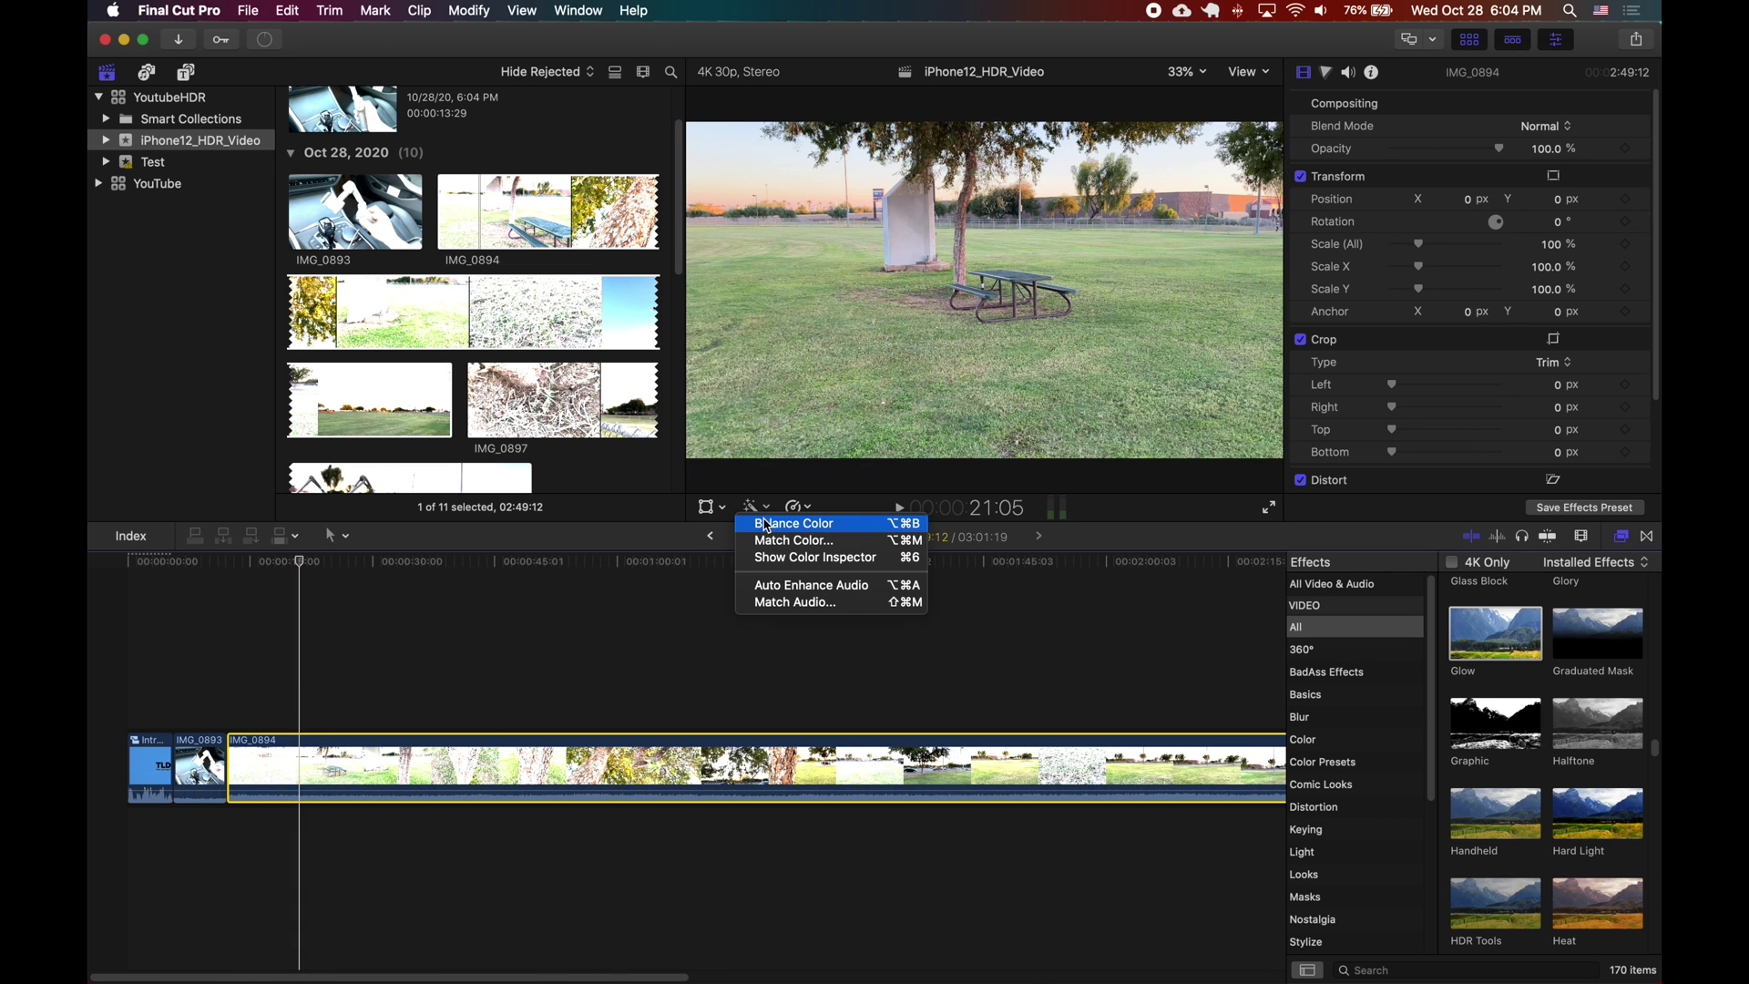
click(767, 524)
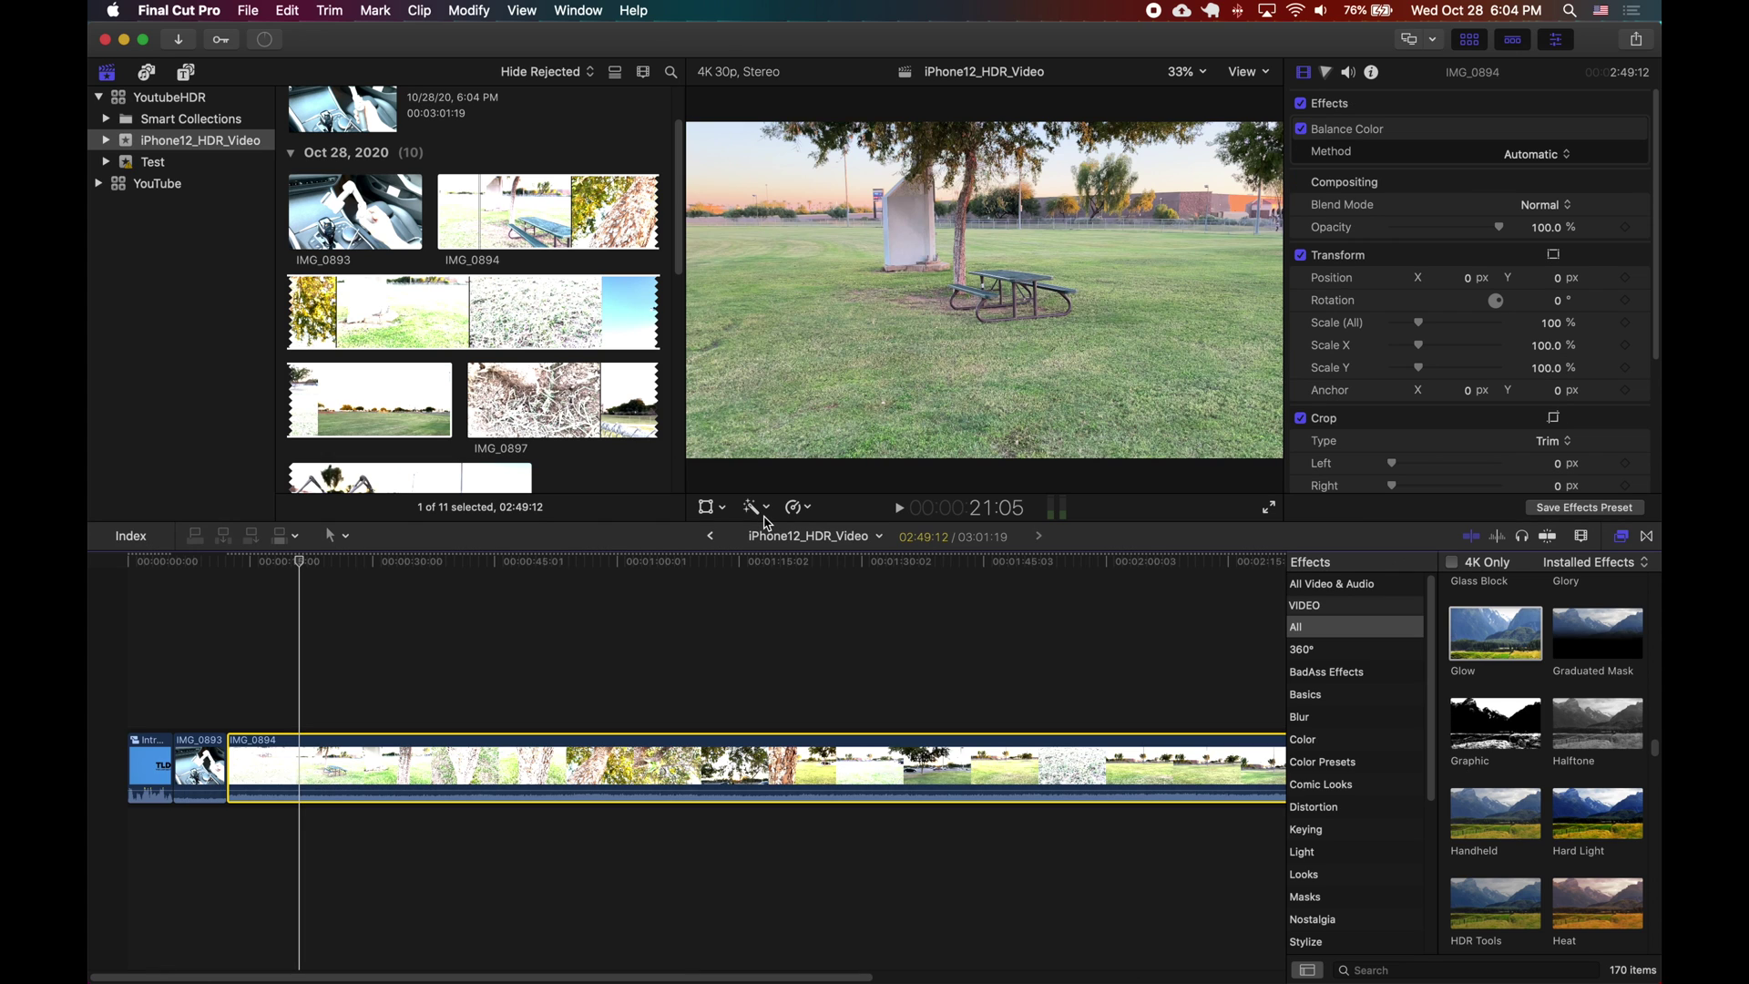
key(cmd+z)
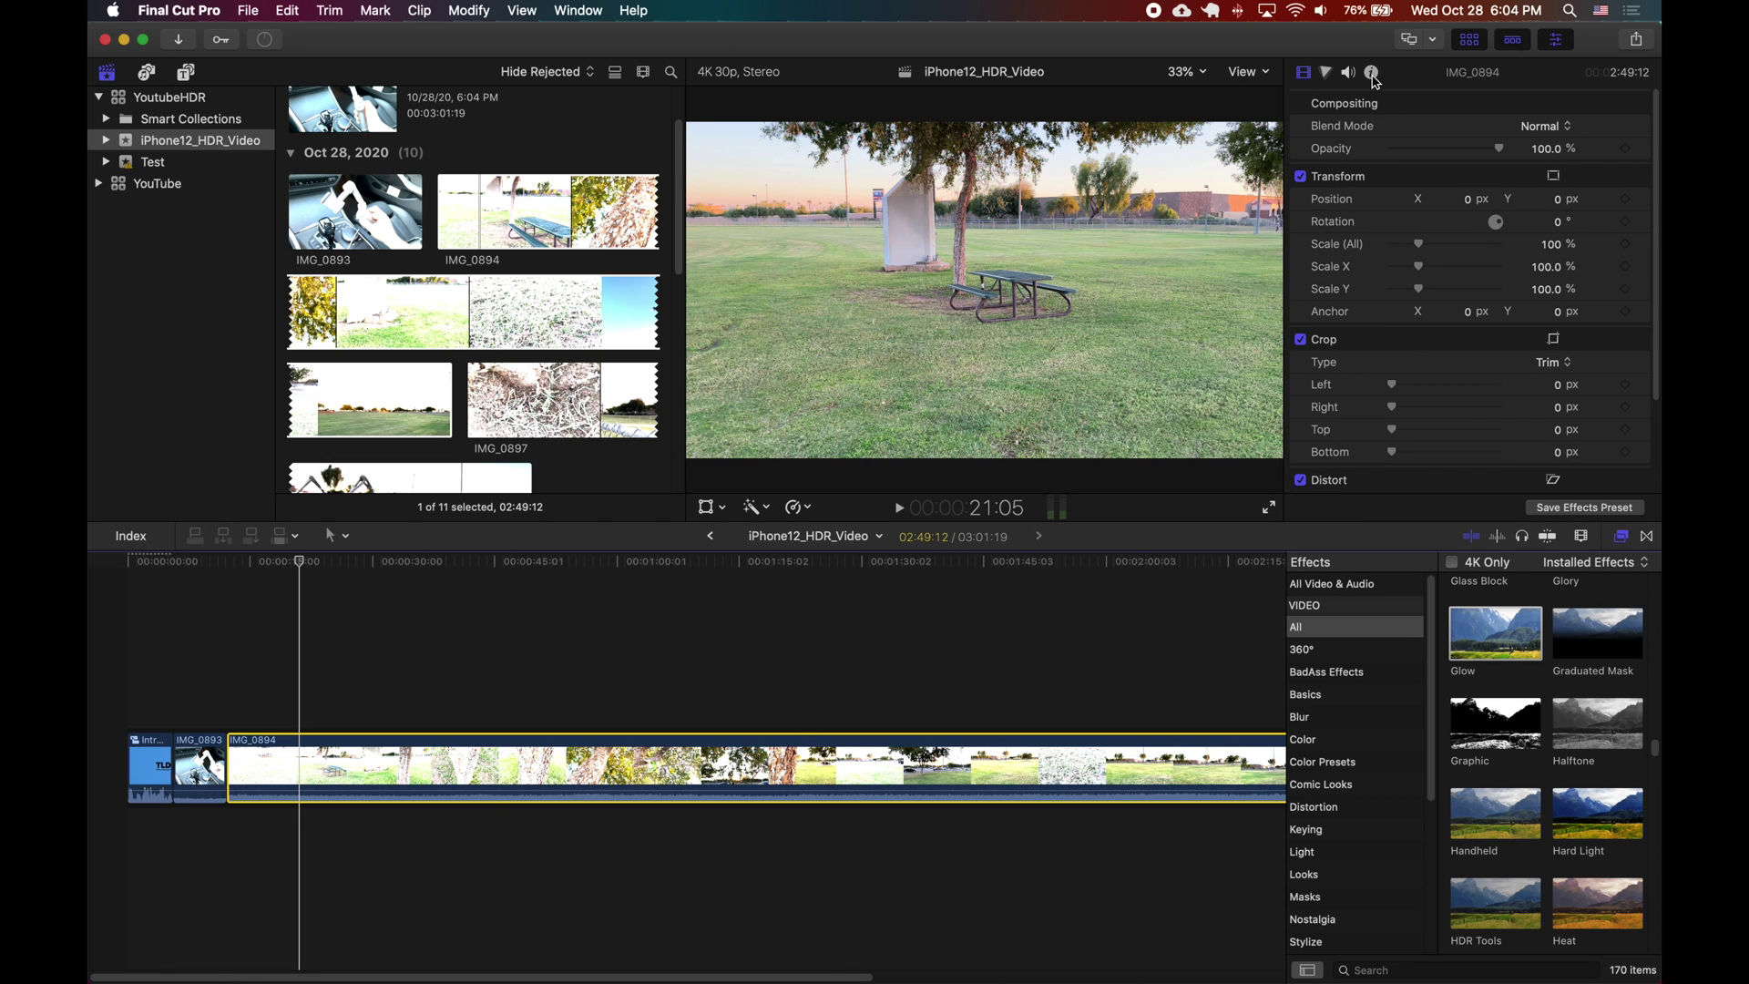
click(1373, 72)
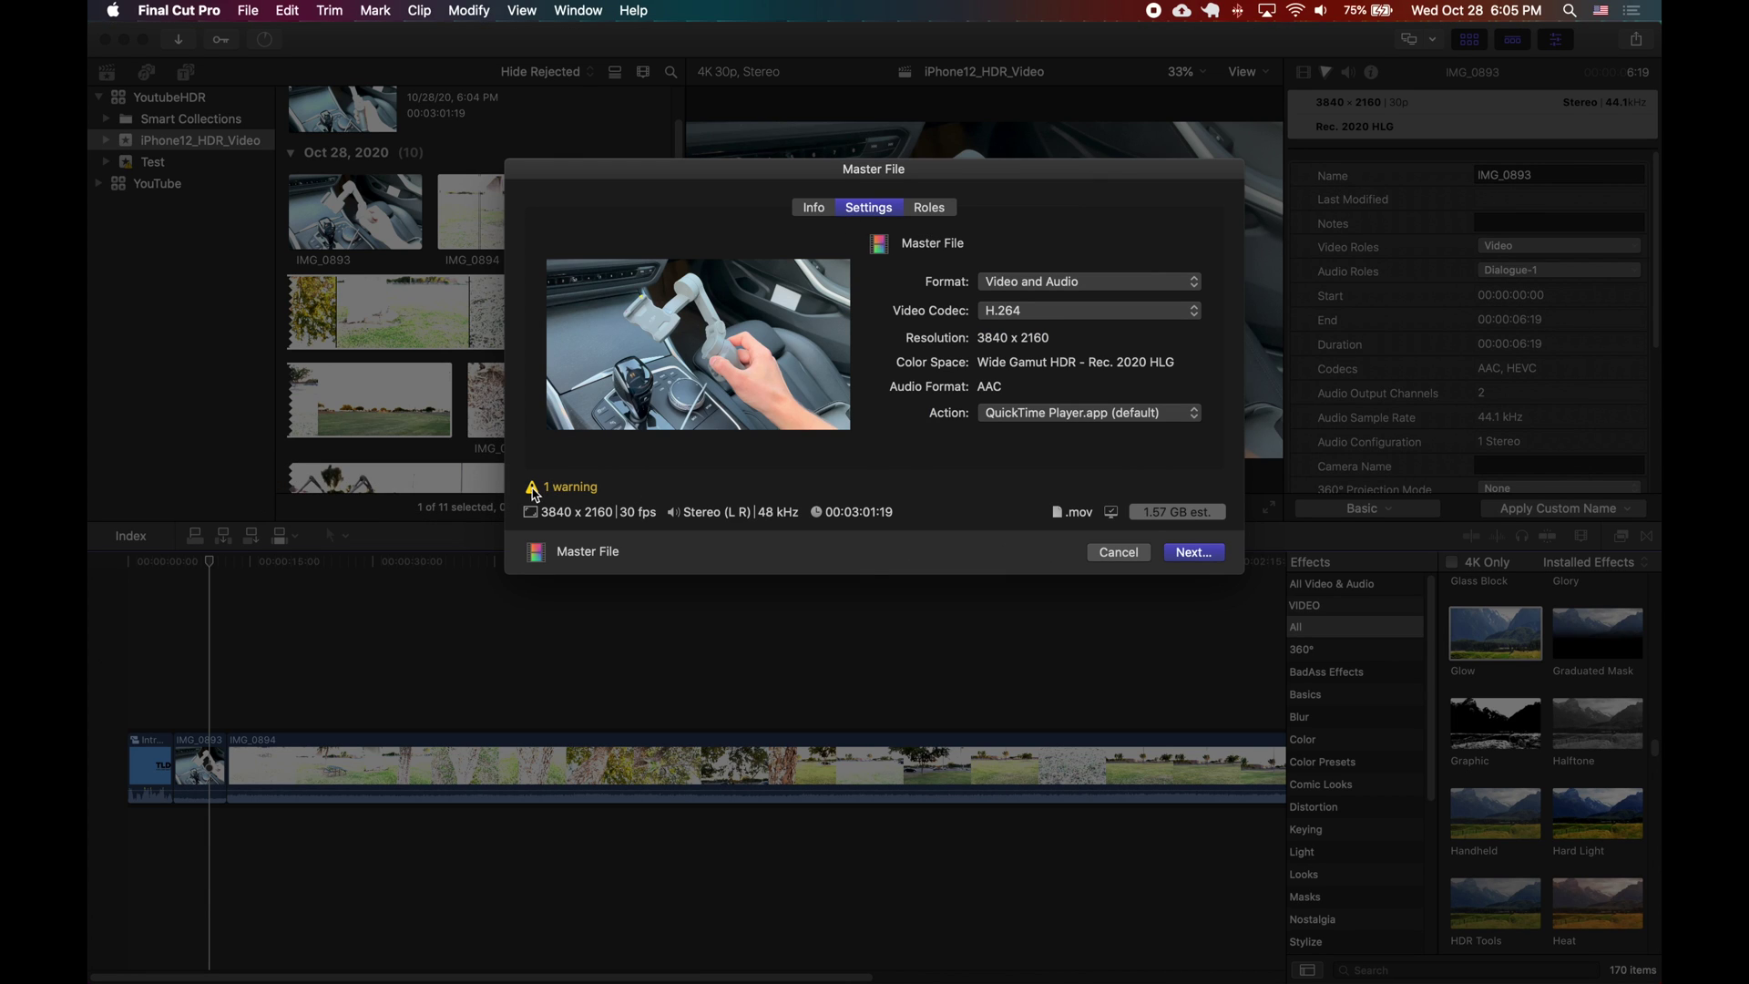
- In the Master File export settings, bring up the Video Codec choices
mouse_move(537, 497)
click(1023, 315)
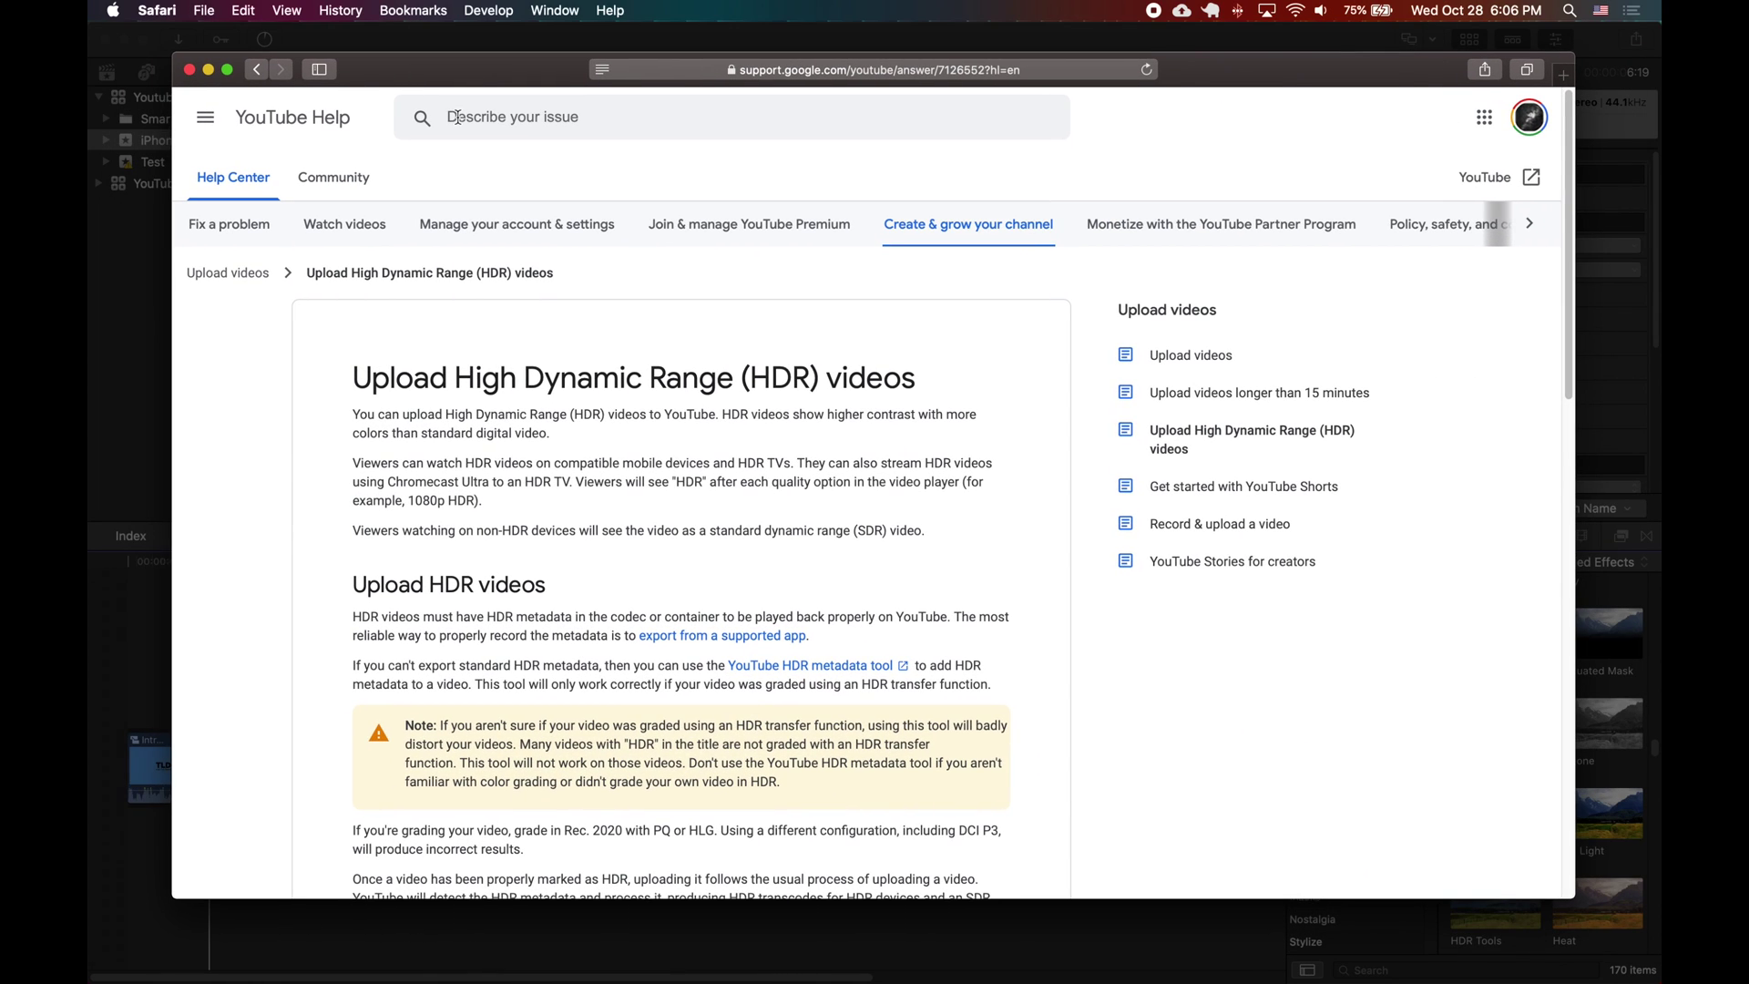
- Find ProRes 422 in YouTube's HDR encoding table, highlight it, and close the help page
scroll(788, 471, down, 1)
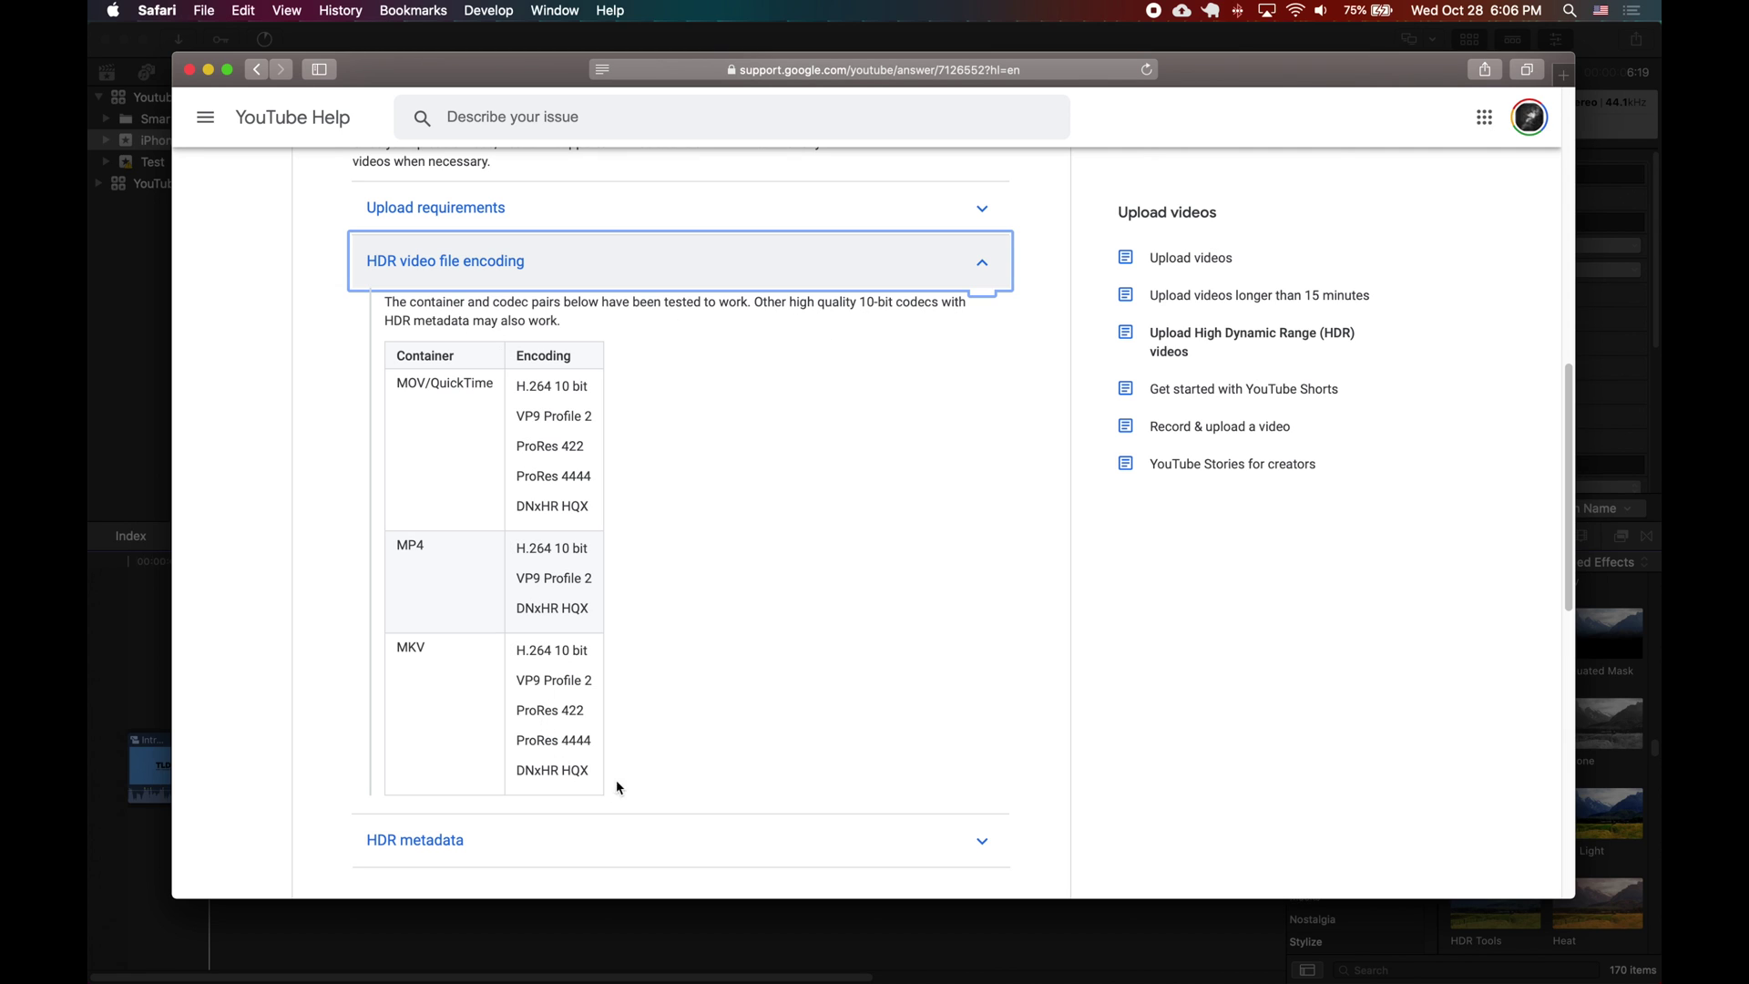
drag(585, 447, 549, 451)
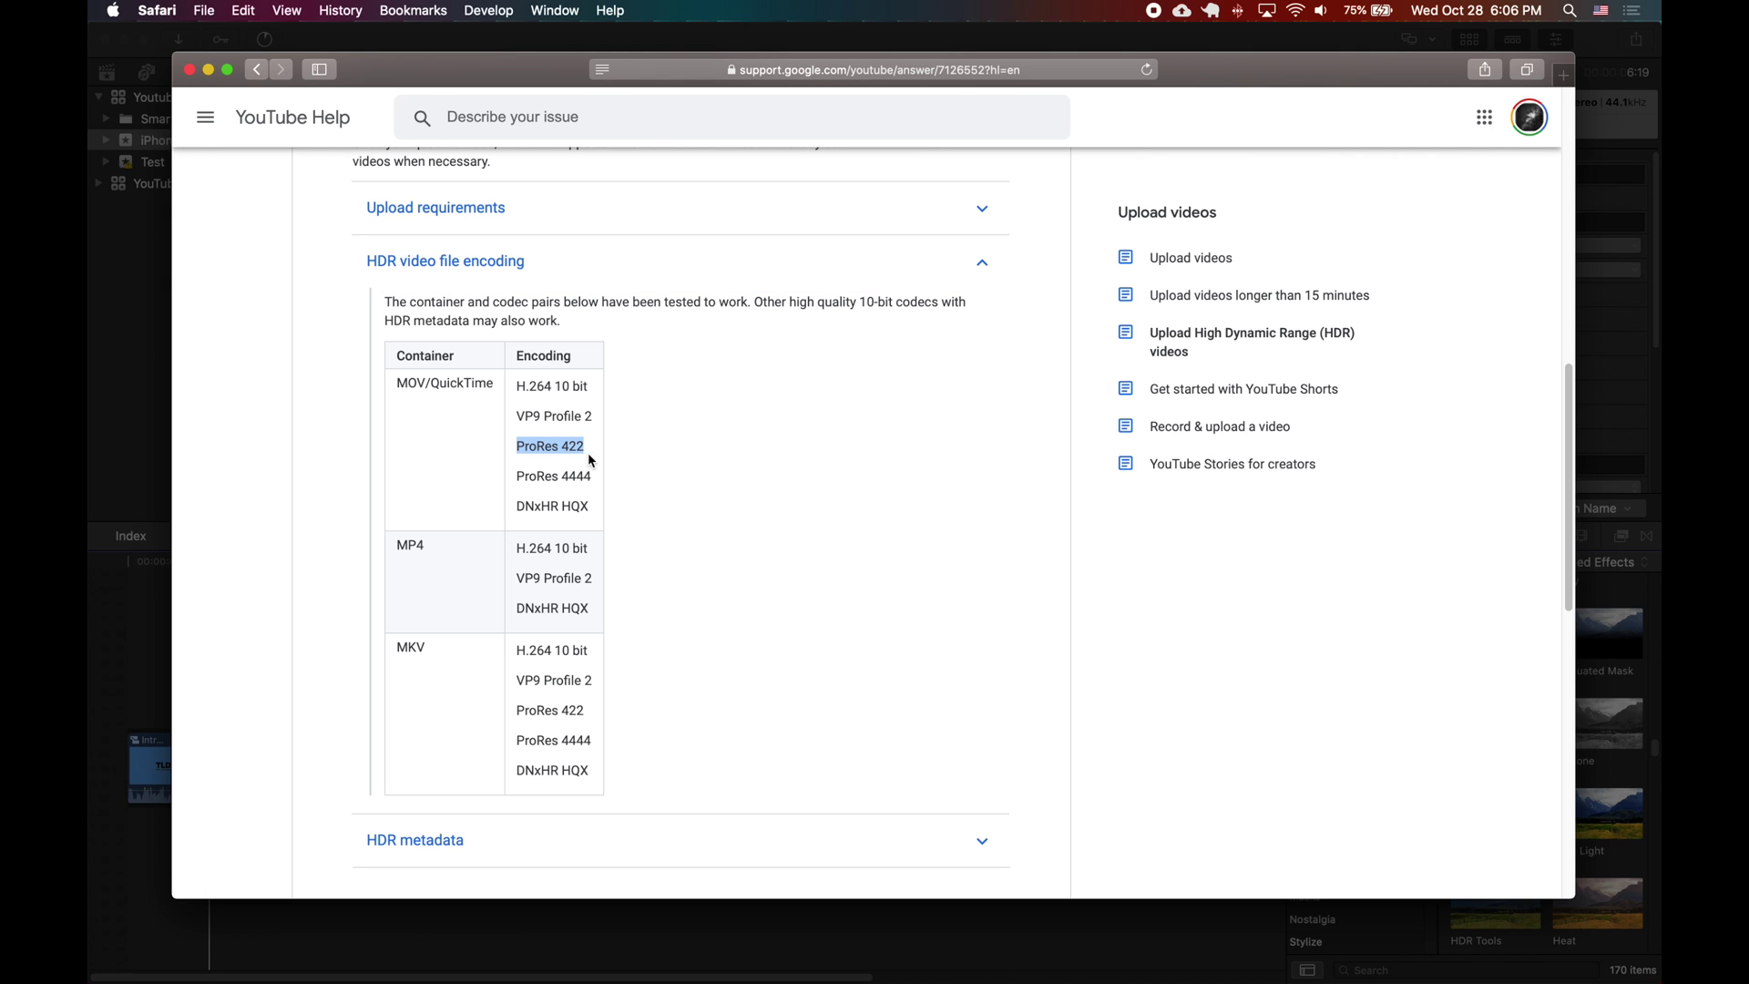
key(super+w)
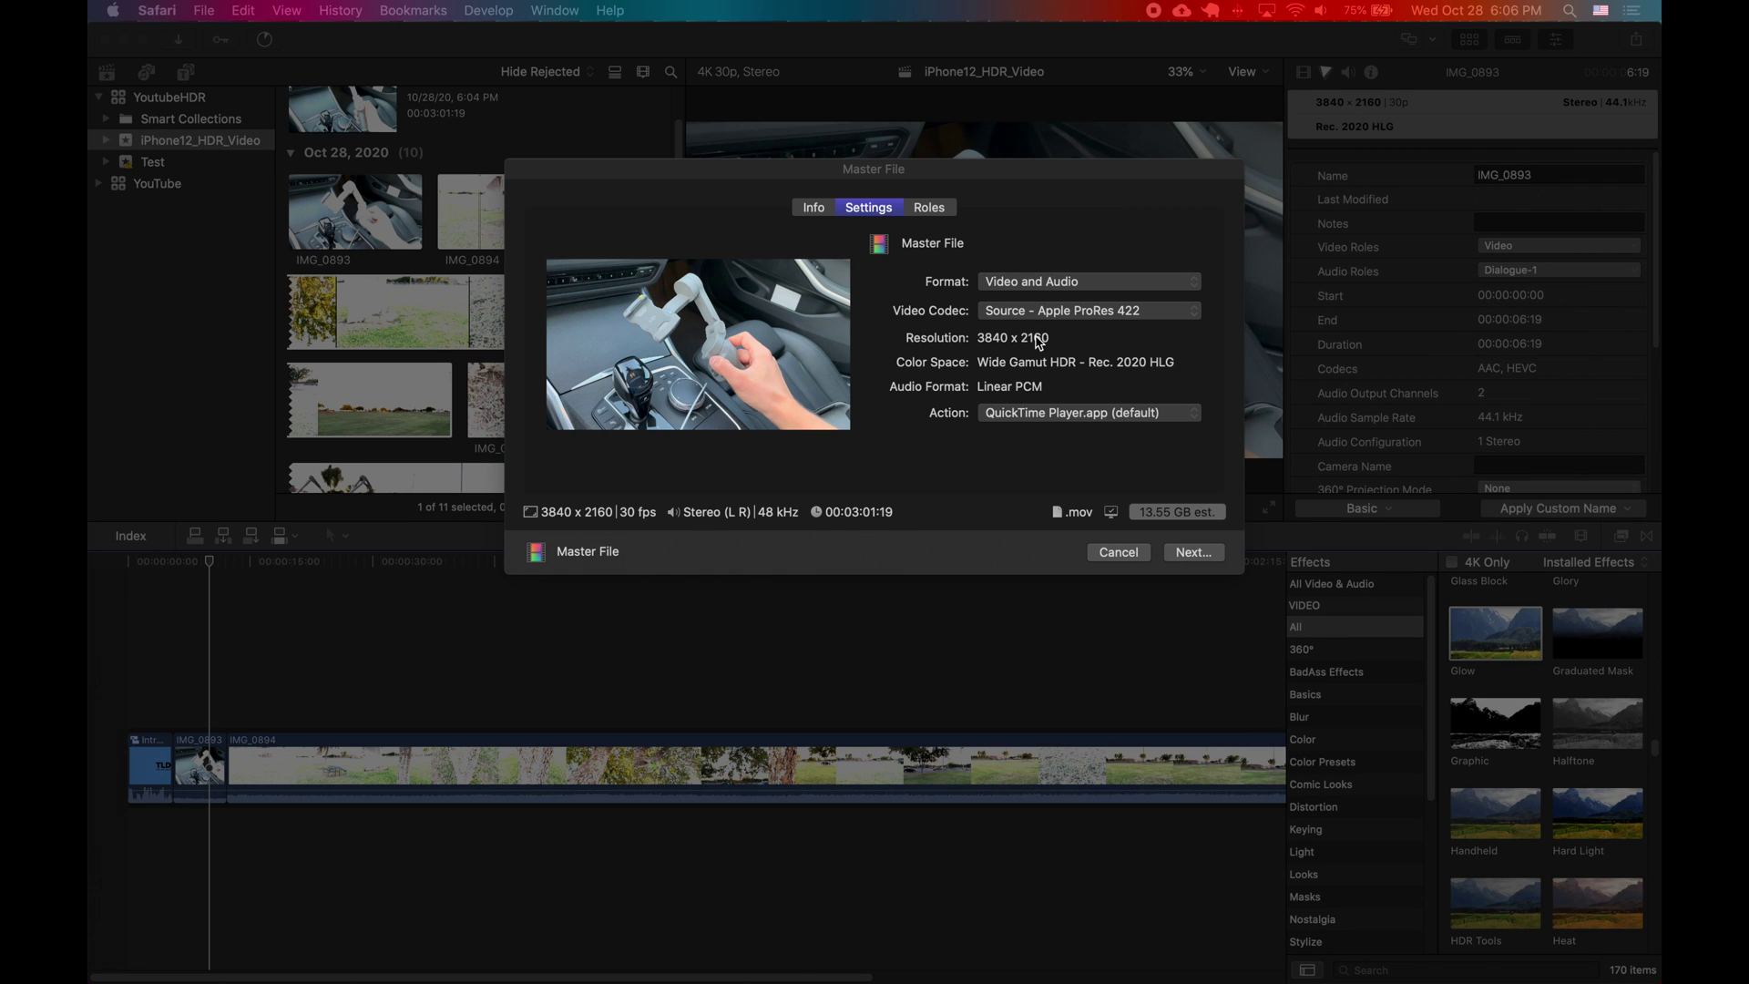
- Return focus to Final Cut Pro's Master File export settings
click(1184, 557)
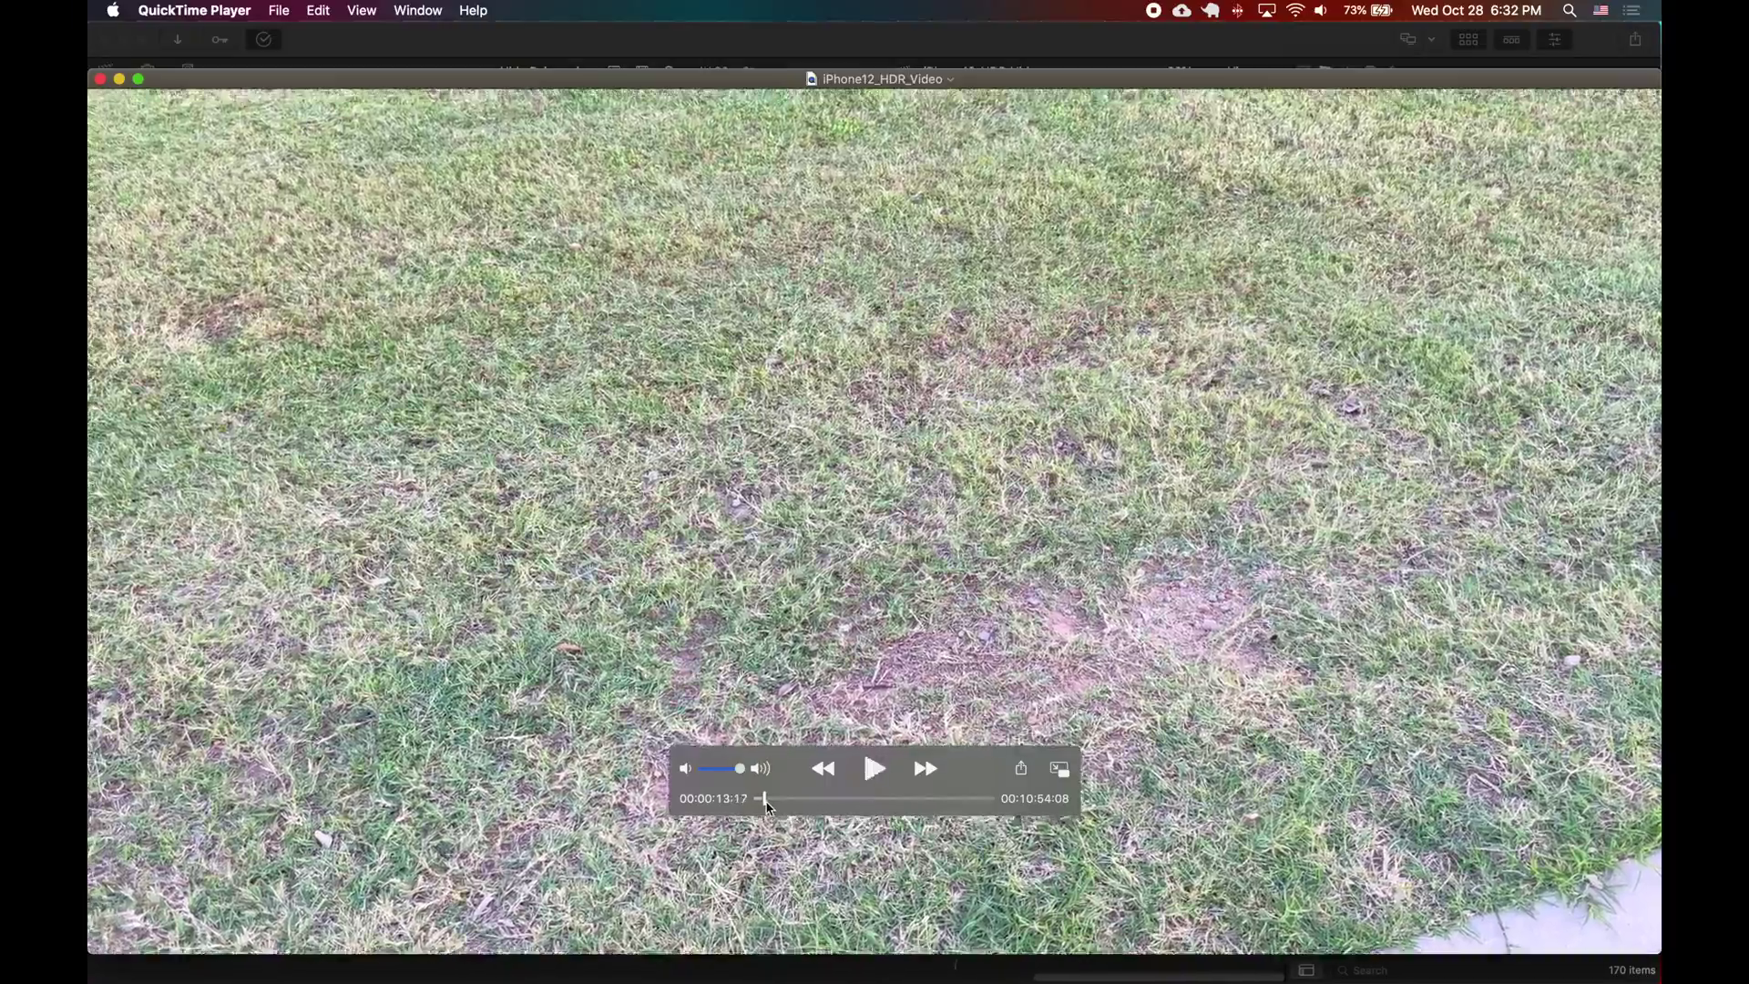
- Skip ahead through the exported iPhone12_HDR_Video in QuickTime Player, then pause playback
drag(762, 800, 782, 808)
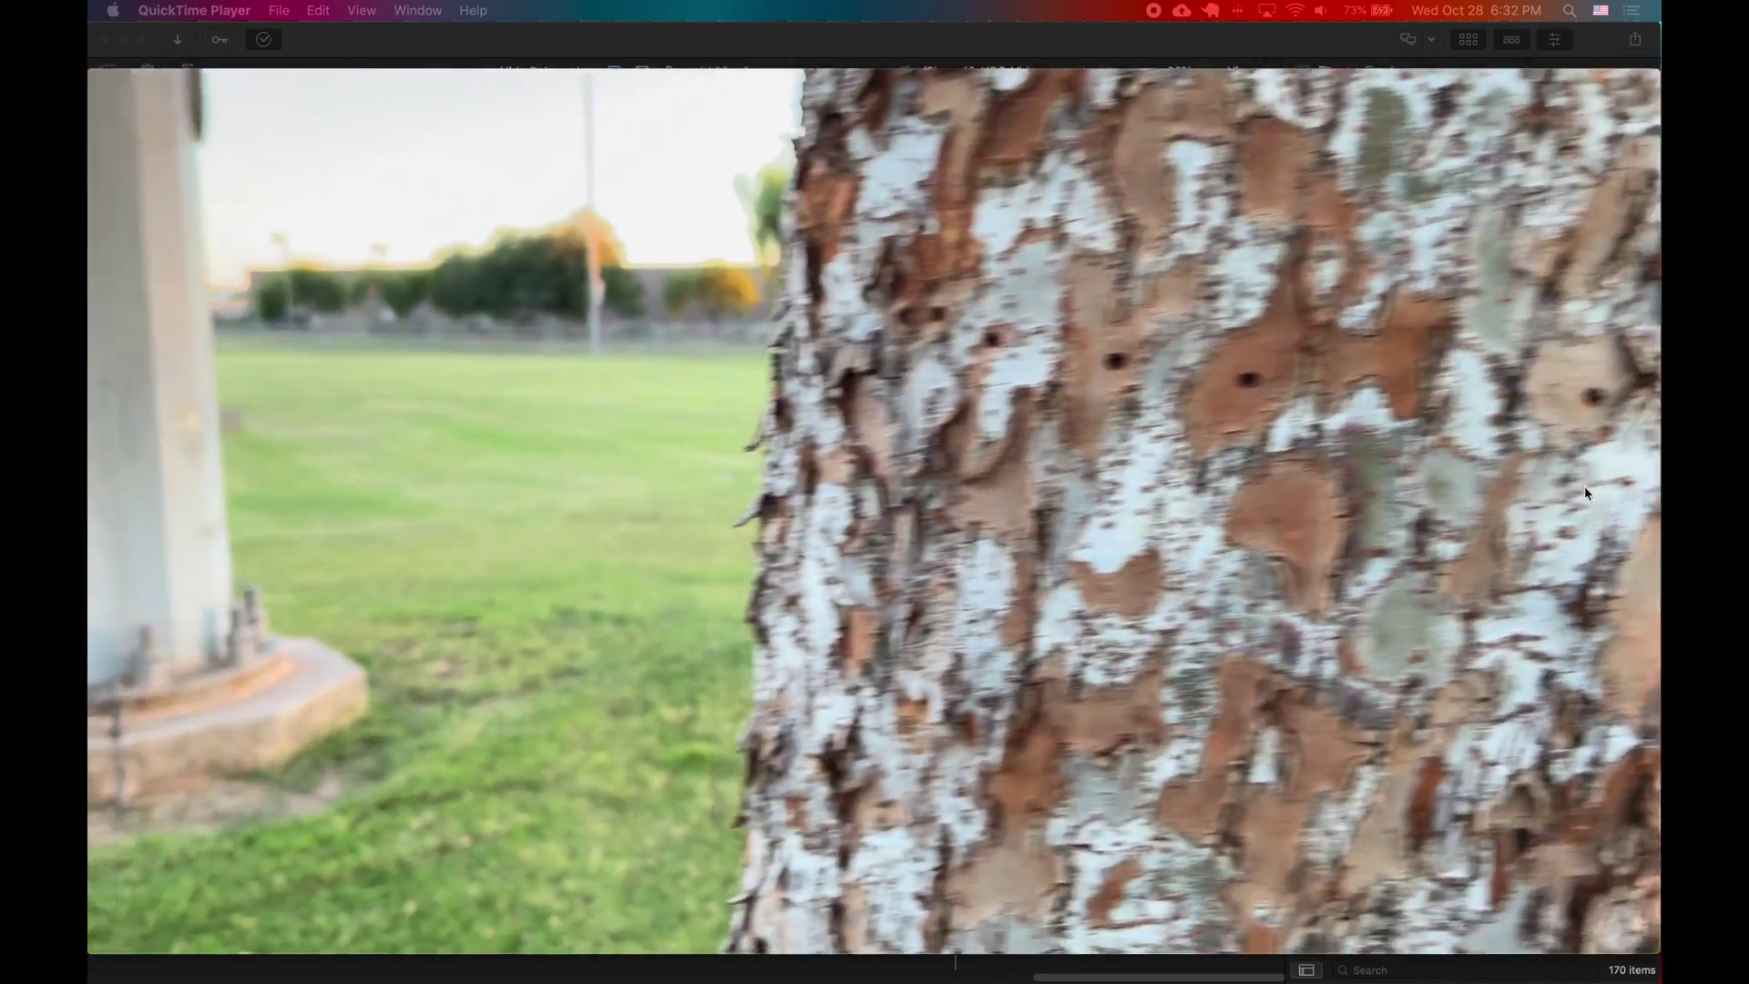
mouse_move(1200, 550)
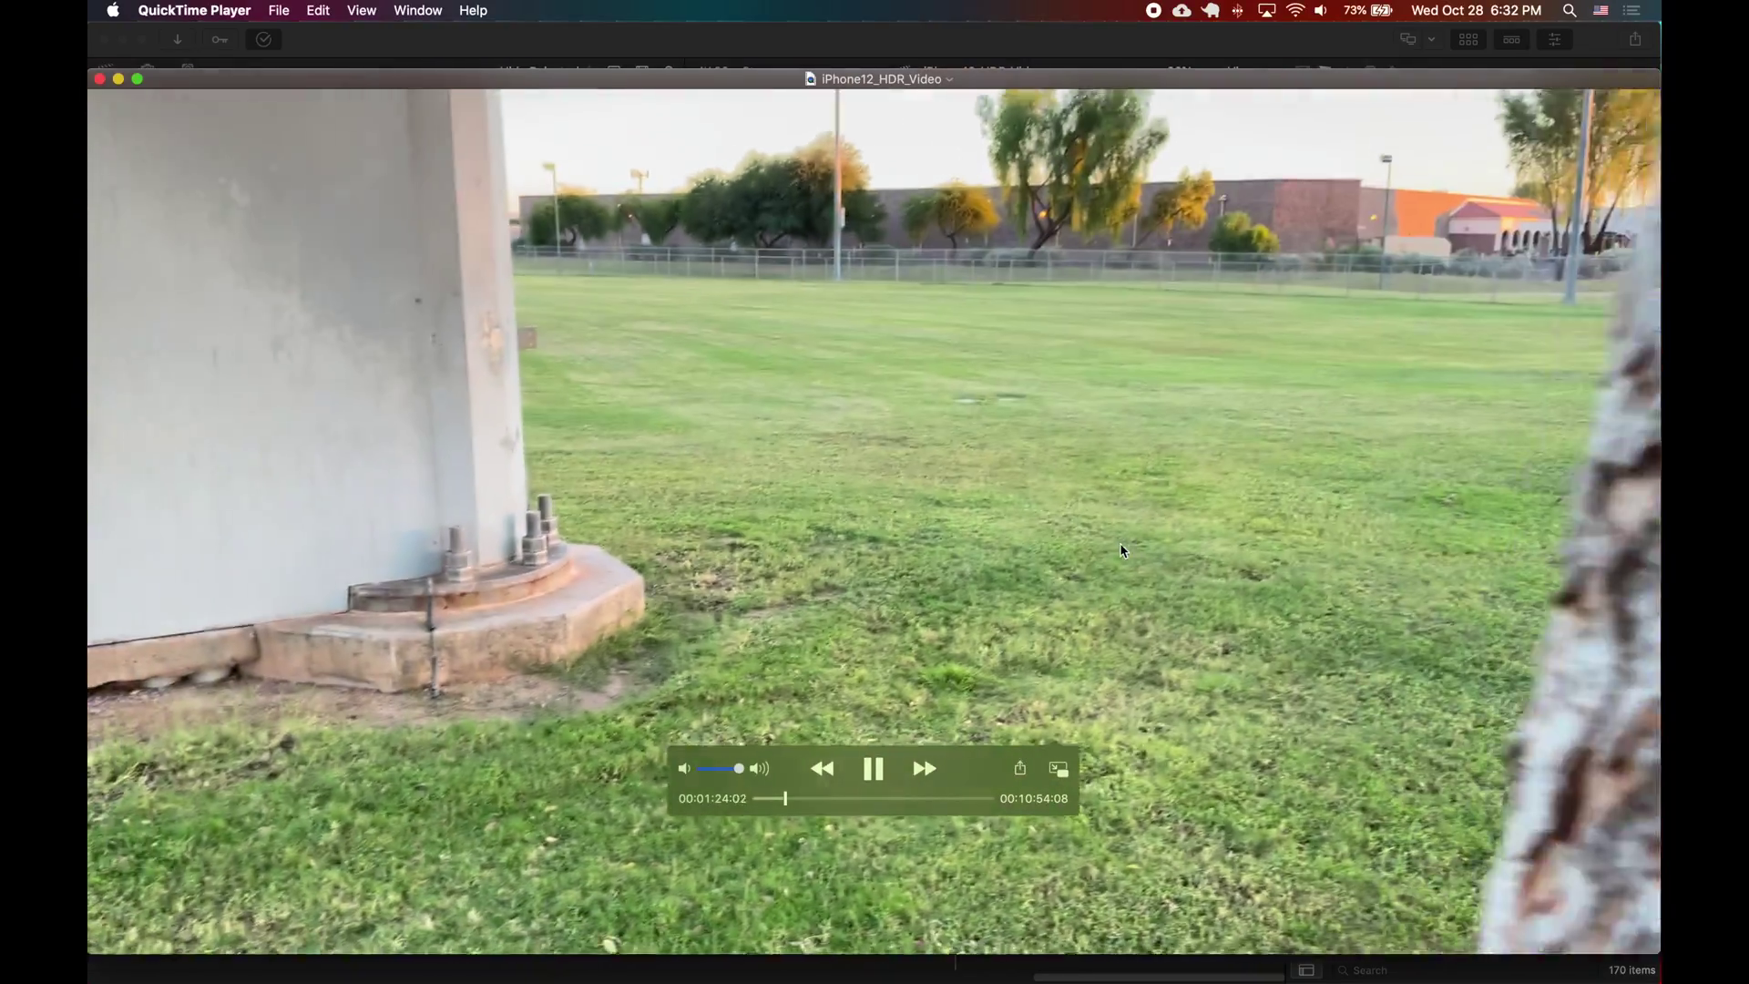
key(space)
- Switch to Finder to show iPhone12_HDR_Video.mov as a 42.11 GB QuickTime movie in iPhone_12
key(super+Tab)
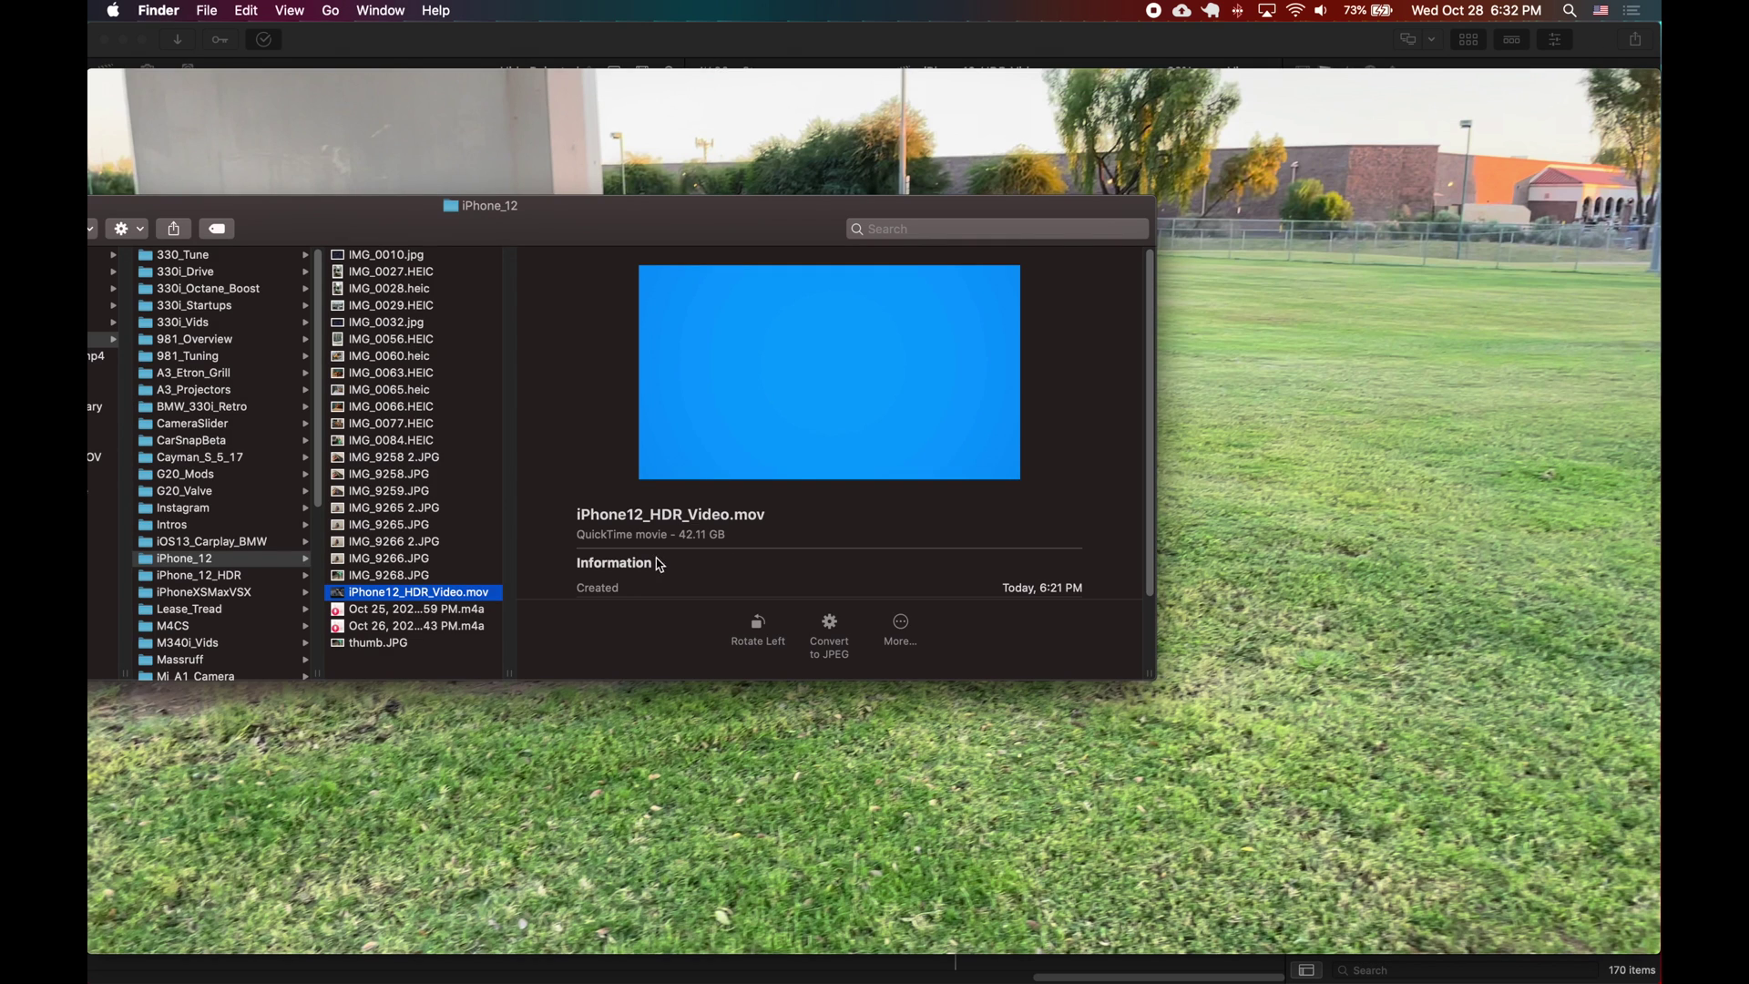